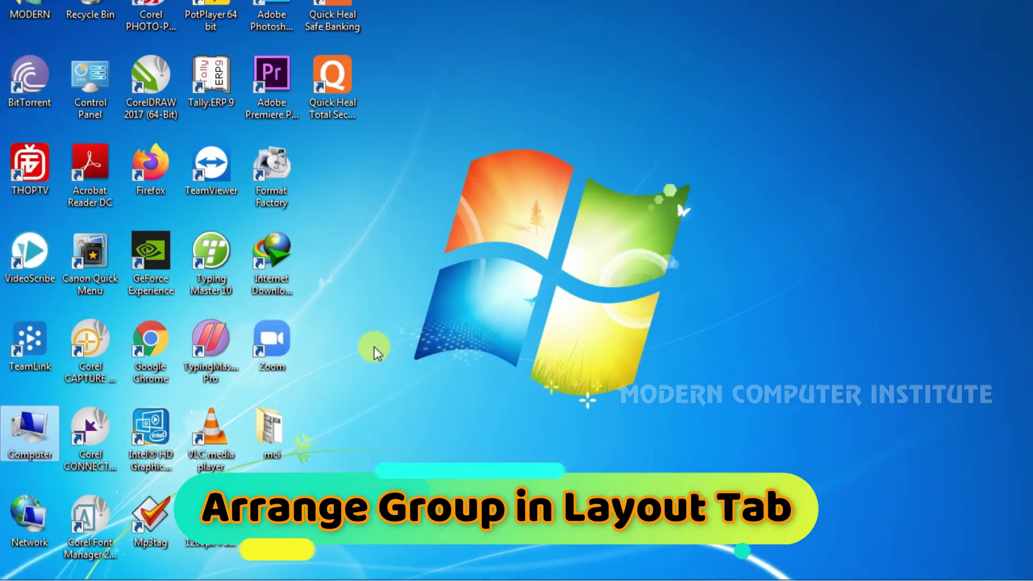
# Start Word and create a blank document, showing its page layout and arrange commands
pyautogui.click(271, 564)
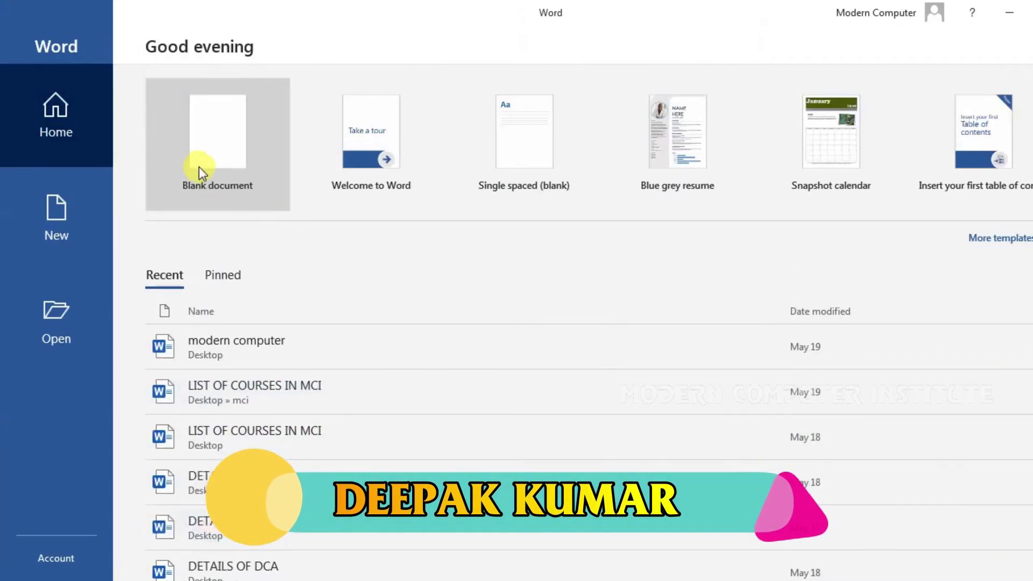
pyautogui.click(198, 161)
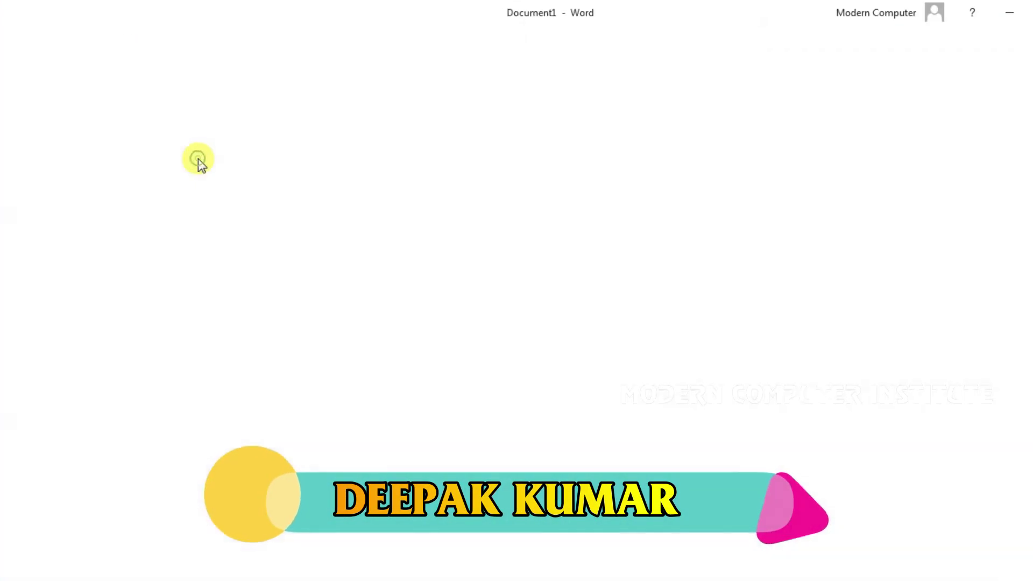
pyautogui.click(227, 38)
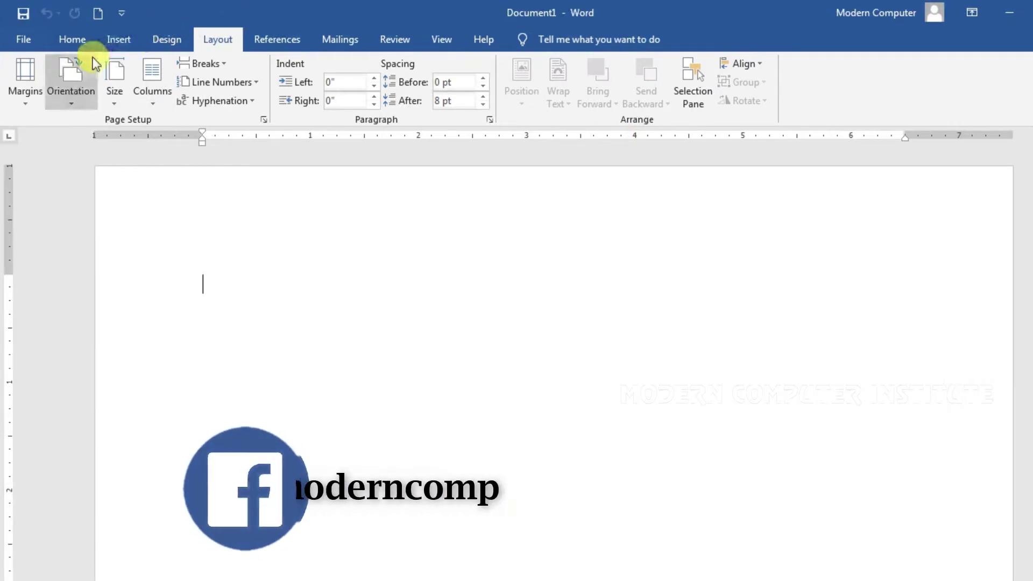
pyautogui.click(119, 39)
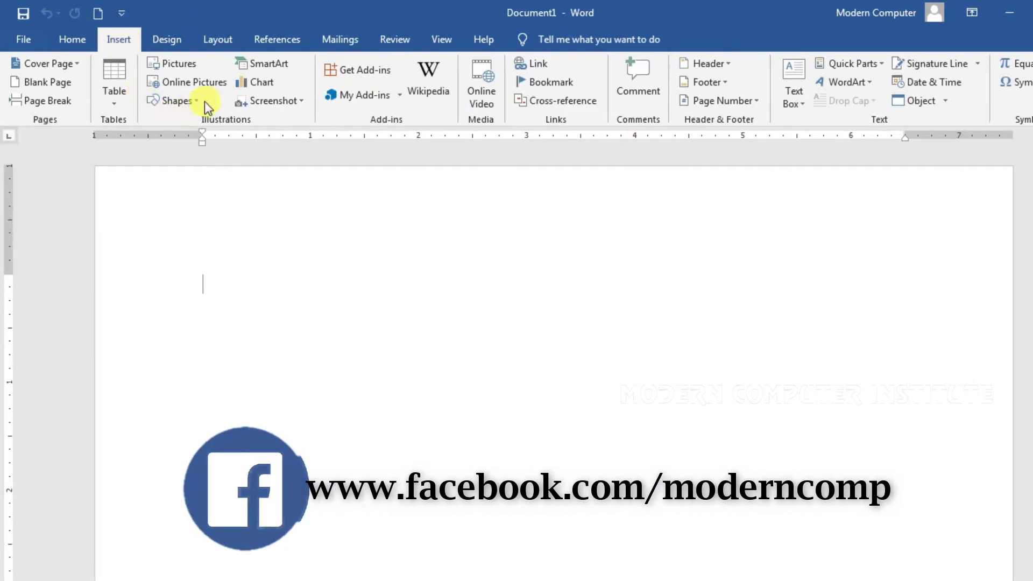
pyautogui.click(189, 108)
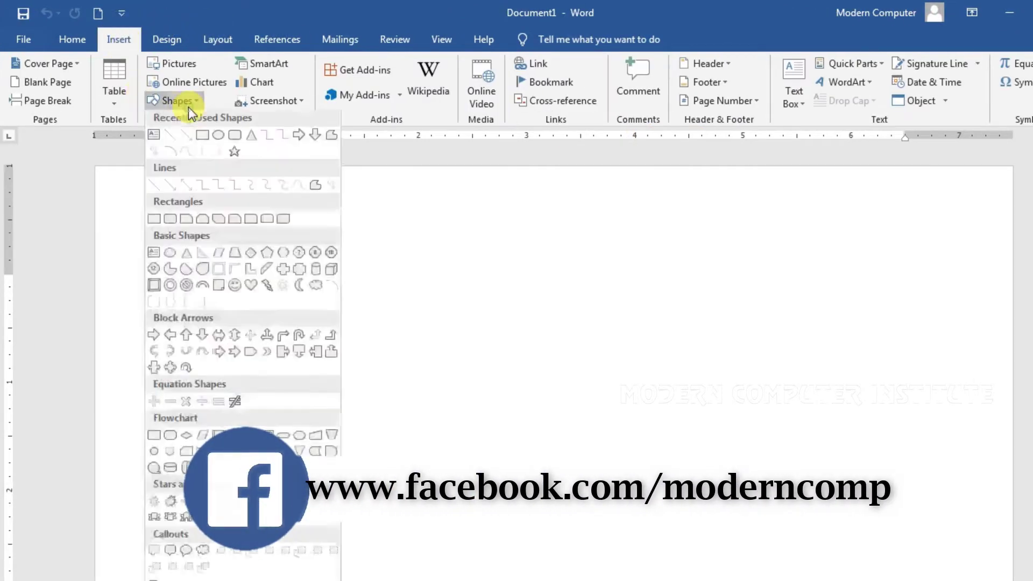
pyautogui.click(202, 138)
pyautogui.moveTo(369, 226)
pyautogui.mouseDown()
pyautogui.moveTo(492, 339)
pyautogui.moveTo(640, 411)
pyautogui.mouseUp()
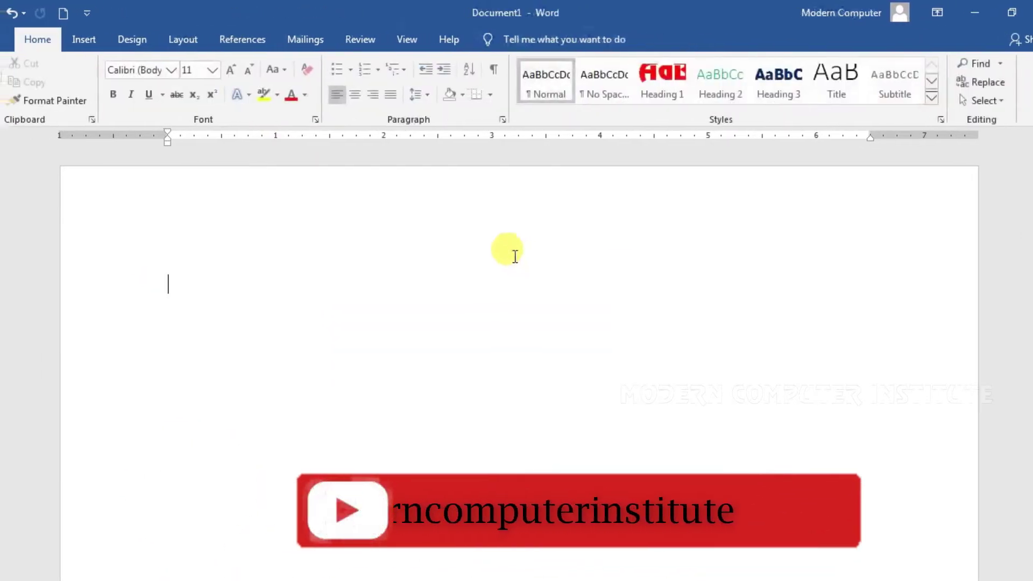
pyautogui.click(165, 43)
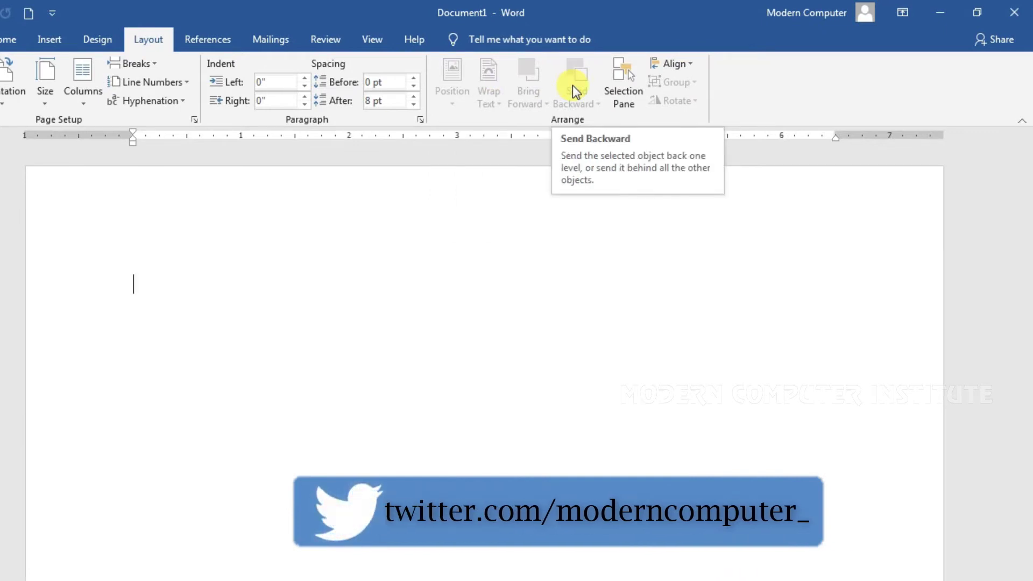
# Insert the picture 0000 from the camera folder inside 01 MCI TOUR 2019 on Local Disk (D:)
pyautogui.click(61, 40)
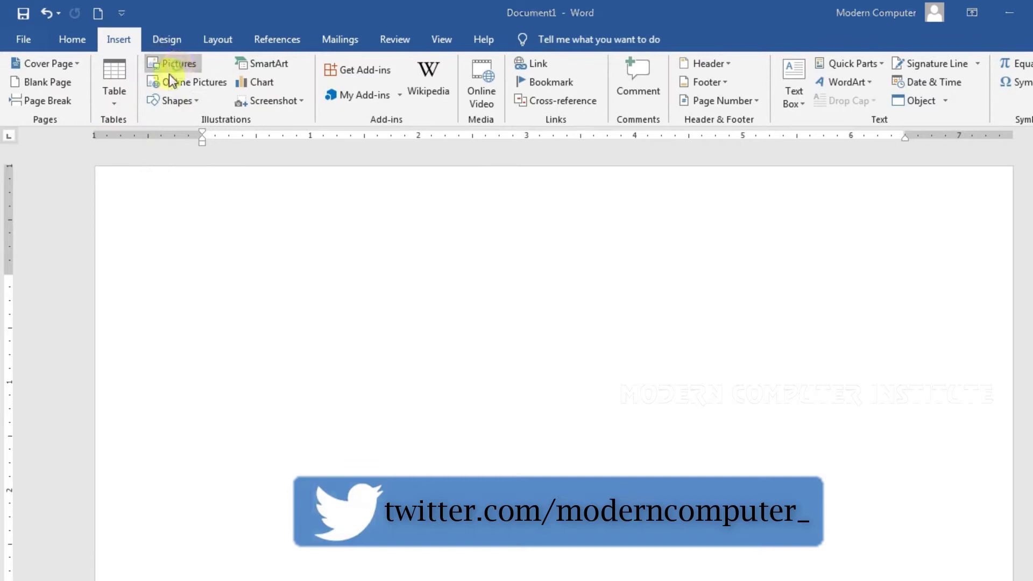
pyautogui.click(169, 71)
pyautogui.moveTo(118, 194); pyautogui.dragTo(139, 271)
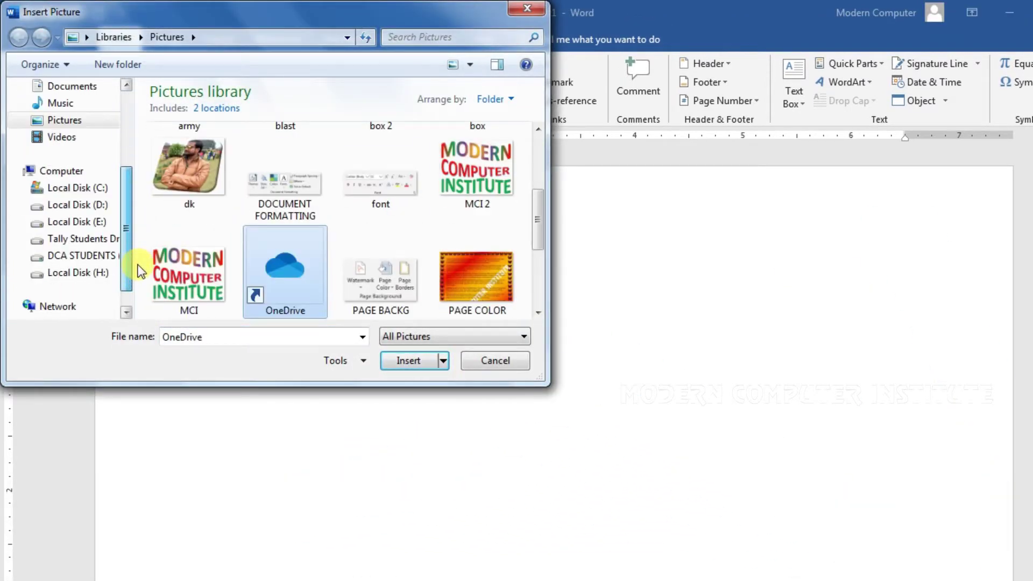
pyautogui.click(90, 212)
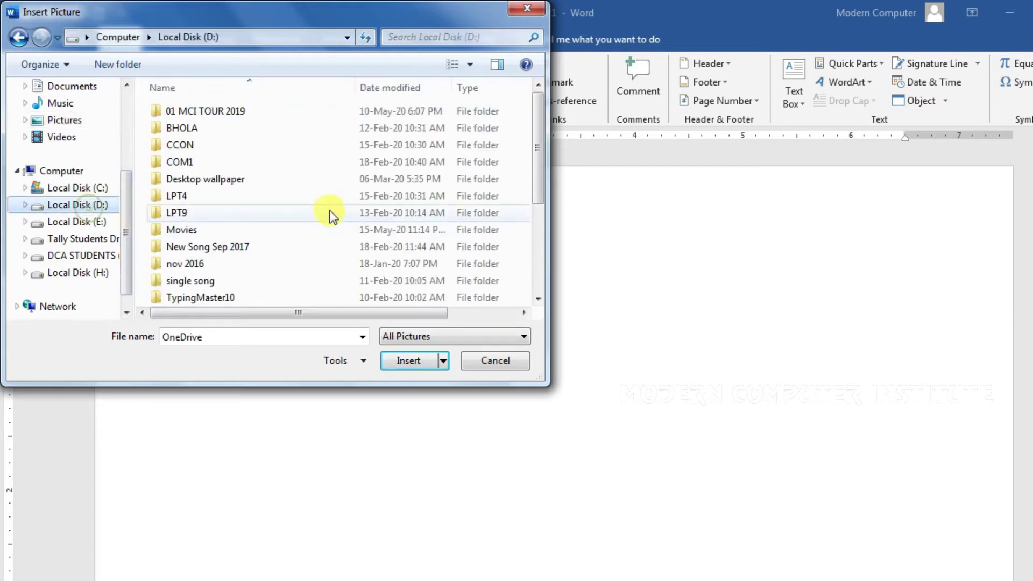
pyautogui.doubleClick(224, 108)
pyautogui.doubleClick(215, 117)
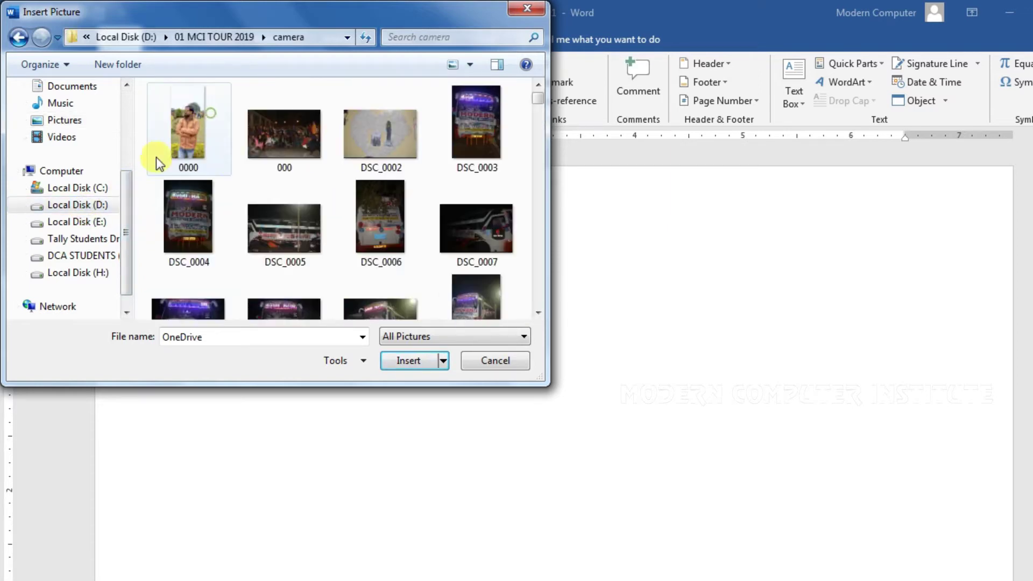
pyautogui.click(203, 126)
pyautogui.click(405, 321)
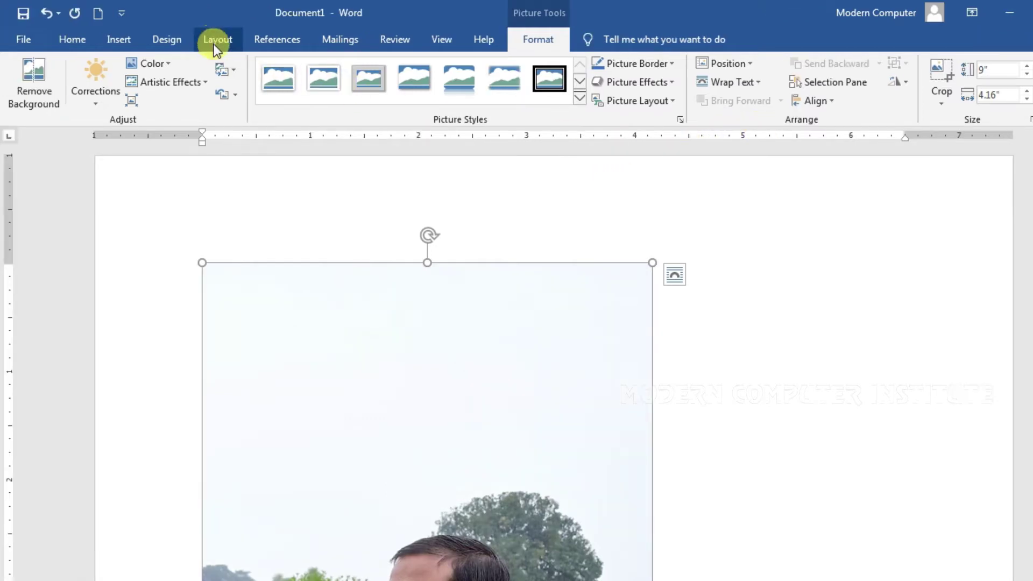
# Crop away the upper part of the picture to about 3.97" high, and scale it down to about 1.94" by 2.03"
pyautogui.click(941, 78)
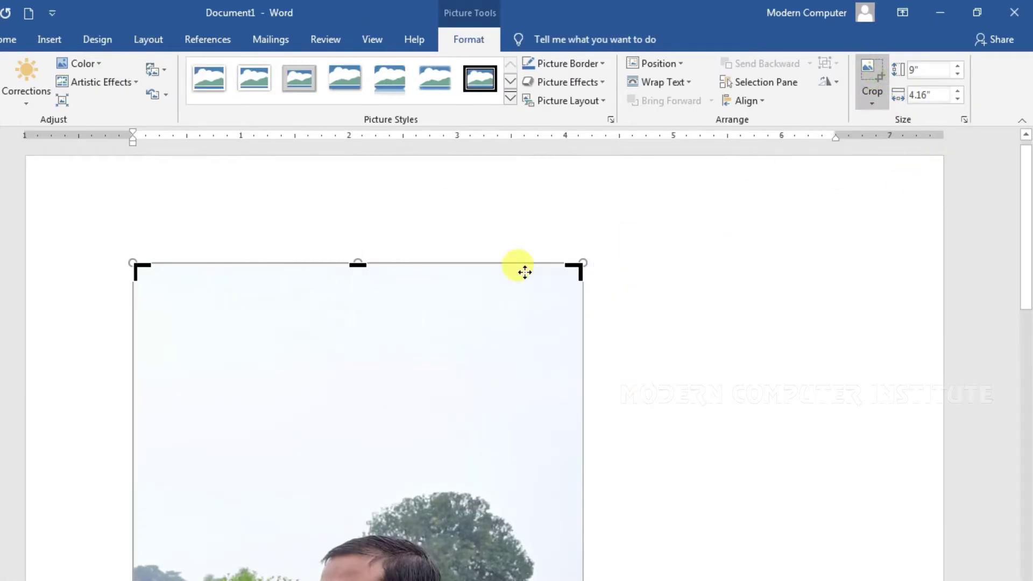
pyautogui.moveTo(357, 264); pyautogui.dragTo(389, 507)
pyautogui.moveTo(458, 466); pyautogui.dragTo(457, 473)
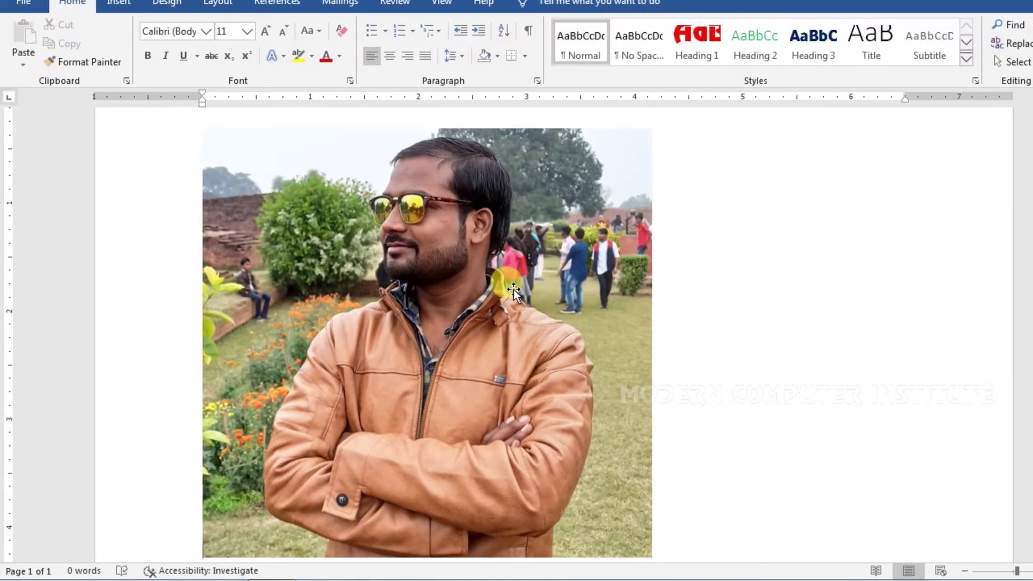
pyautogui.click(512, 420)
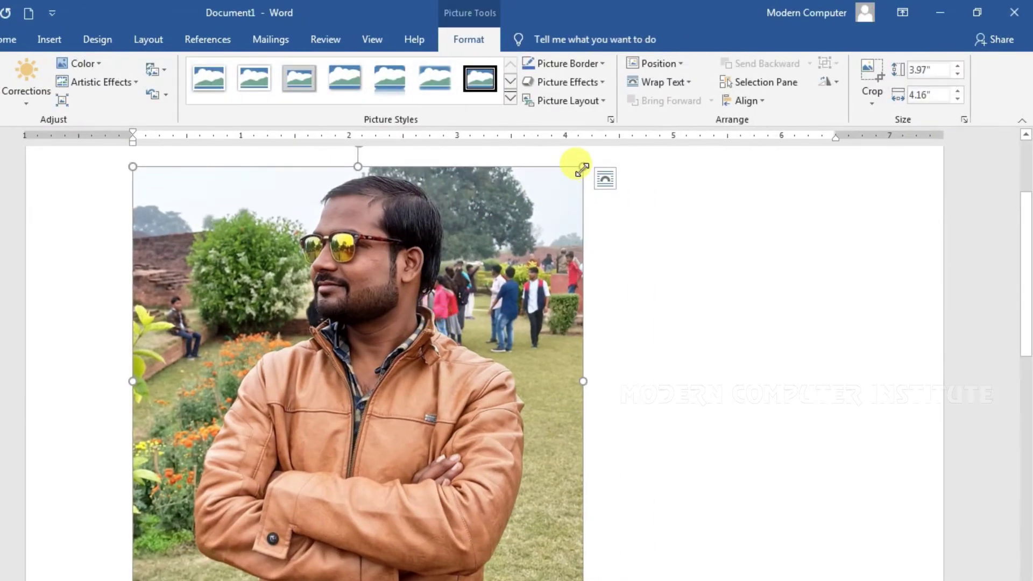
pyautogui.moveTo(548, 204); pyautogui.dragTo(419, 338)
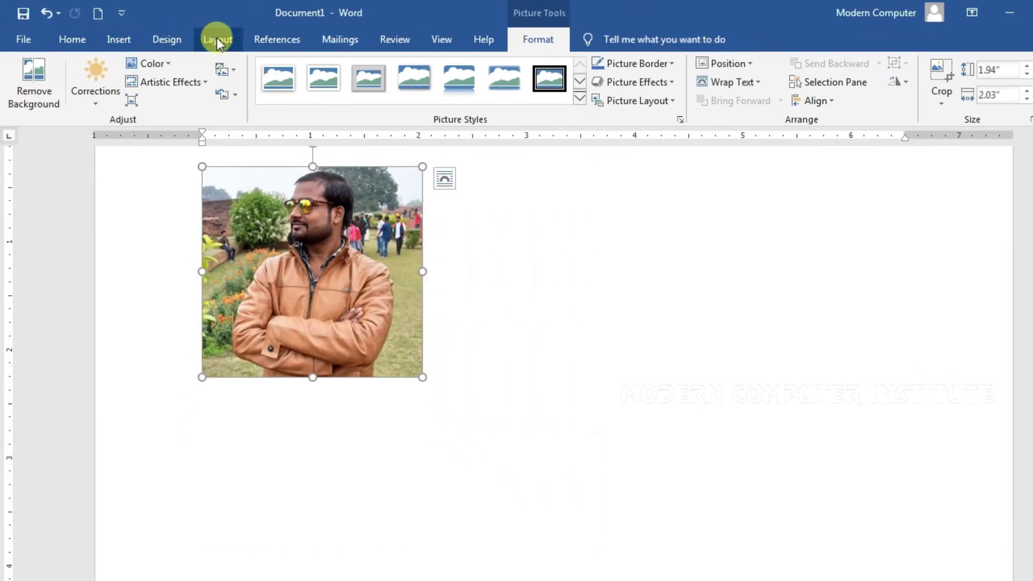
# Position the picture in the top left of the page with square text wrapping
pyautogui.click(218, 38)
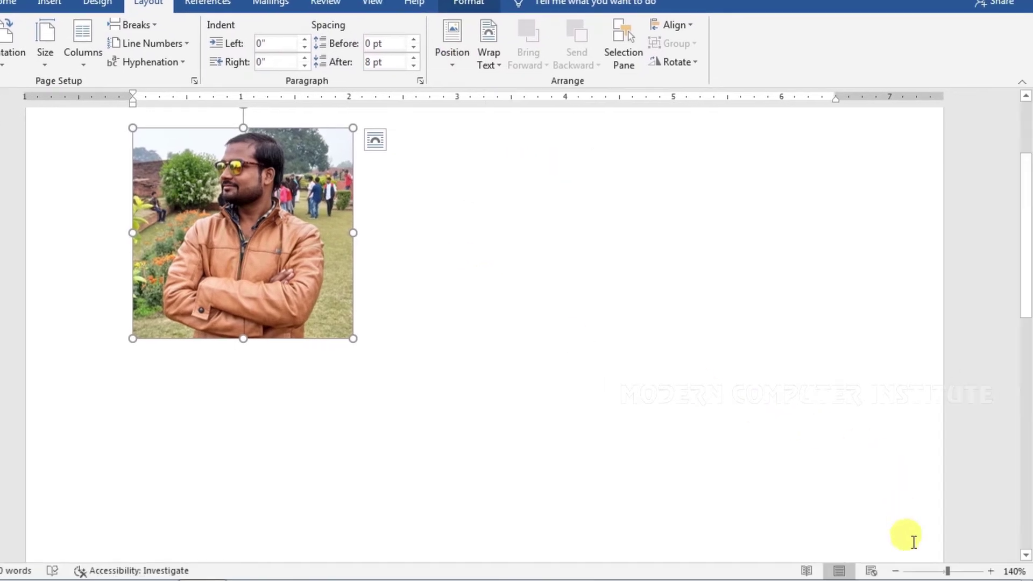
pyautogui.click(894, 570)
pyautogui.click(895, 571)
pyautogui.click(894, 570)
pyautogui.click(895, 571)
pyautogui.click(895, 570)
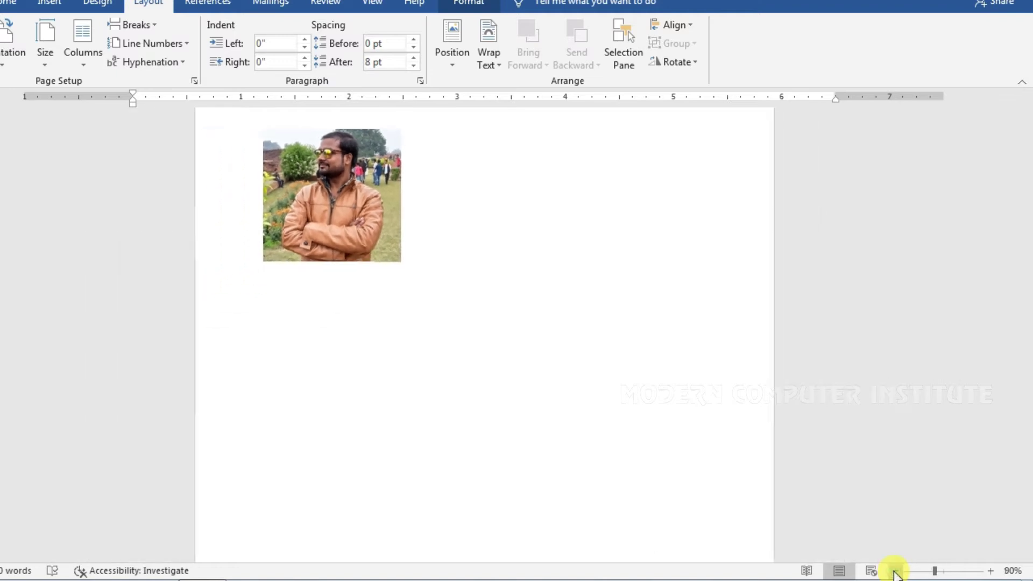
pyautogui.click(895, 570)
pyautogui.click(895, 571)
pyautogui.click(894, 571)
pyautogui.click(379, 175)
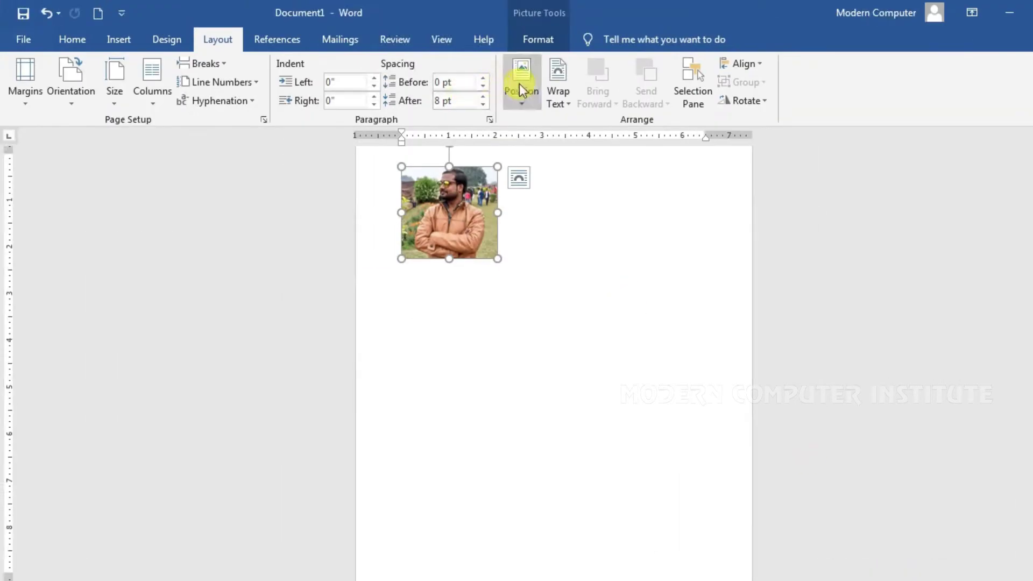
pyautogui.click(520, 92)
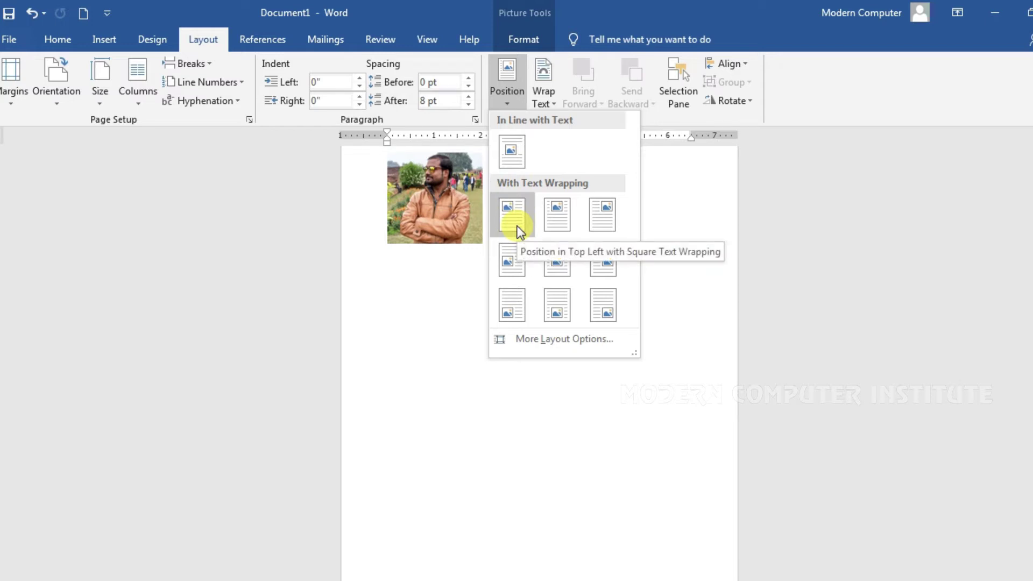
pyautogui.click(517, 228)
# Position the picture in the top center and in turn the top right of the page, with square text wrapping
pyautogui.click(513, 81)
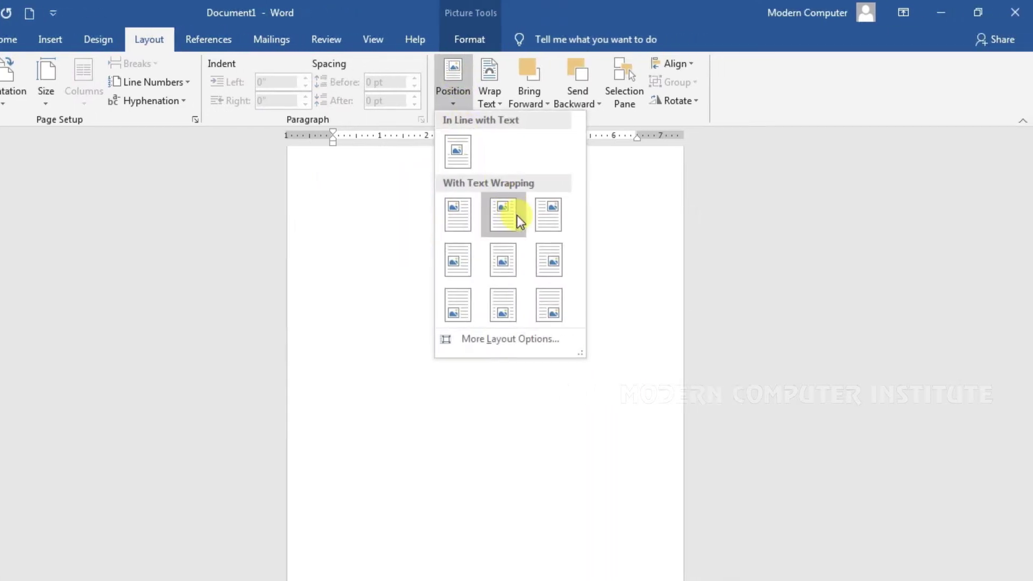
pyautogui.click(518, 215)
pyautogui.click(455, 89)
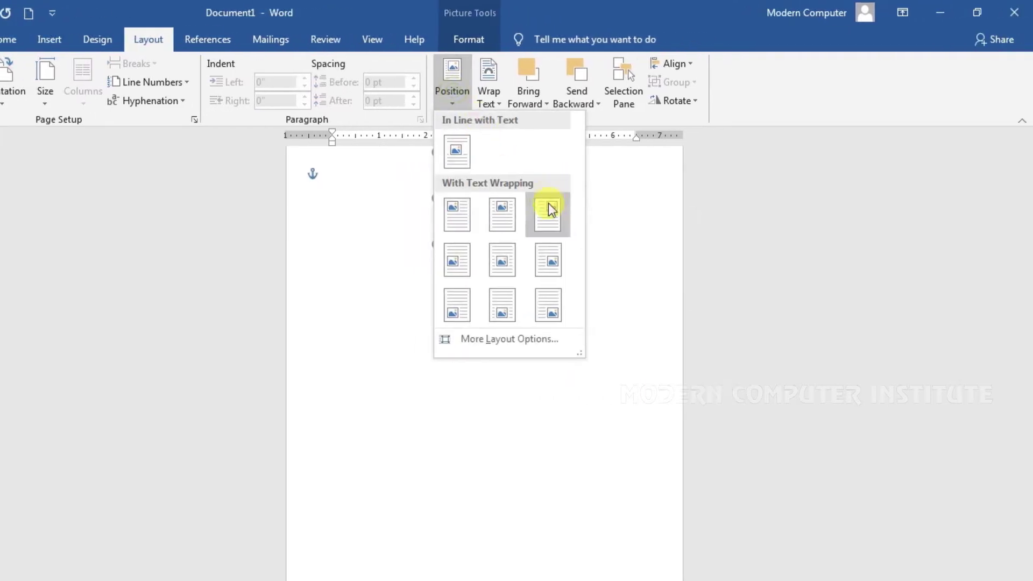
pyautogui.click(547, 210)
# Position the picture in the middle left, middle center and middle right of the page in turn, with square text wrapping
pyautogui.click(453, 86)
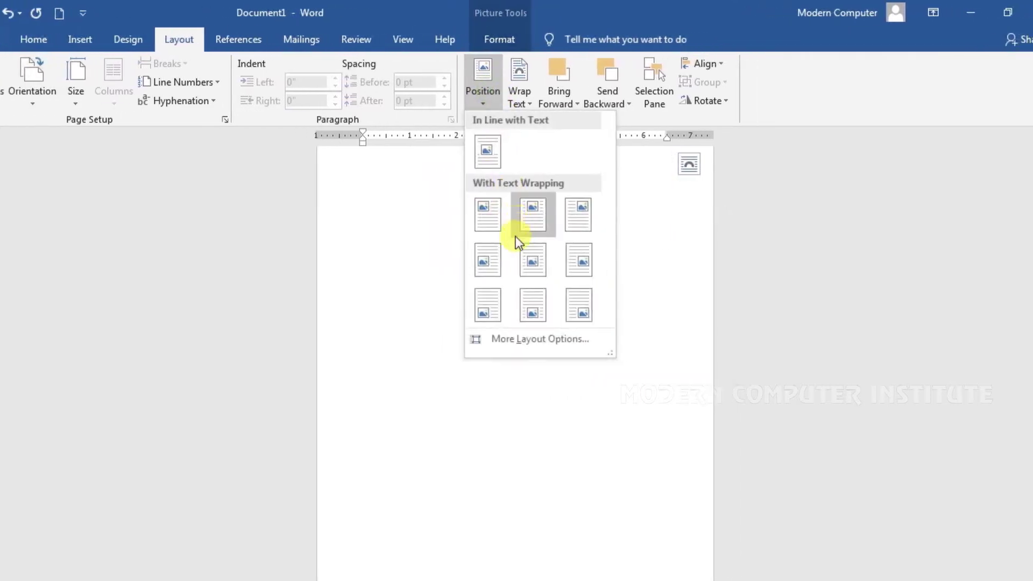
pyautogui.click(497, 258)
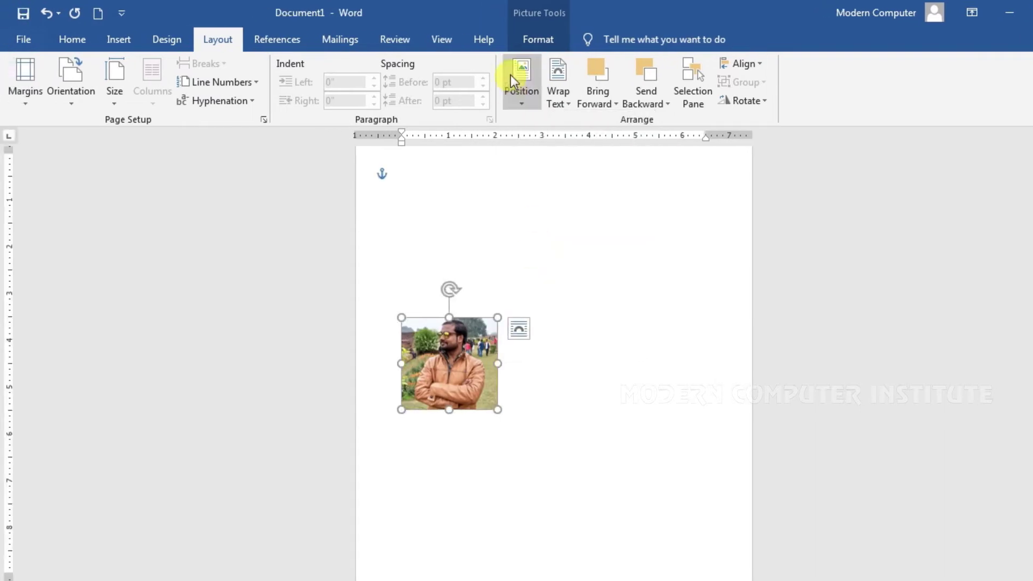
pyautogui.click(512, 78)
pyautogui.click(518, 252)
pyautogui.click(515, 86)
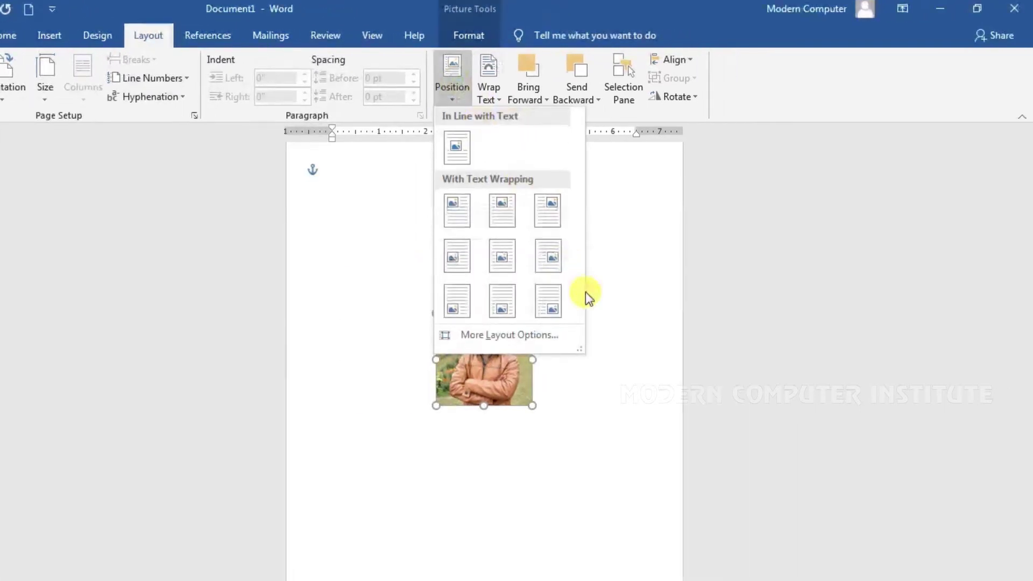
pyautogui.click(547, 256)
# Position the picture in the bottom left, bottom center and bottom right of the page in turn, with square text wrapping
pyautogui.click(452, 80)
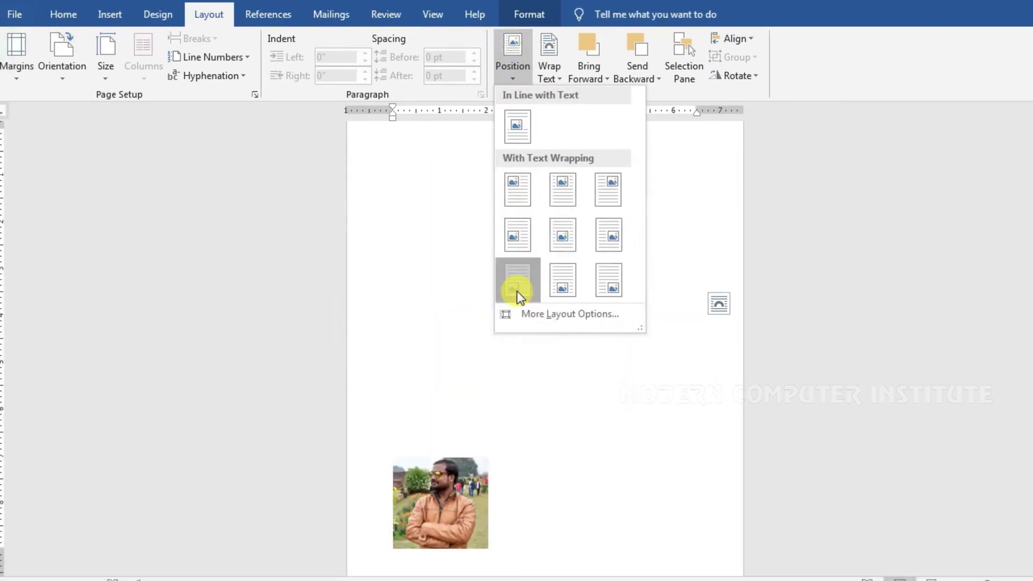
pyautogui.click(518, 294)
pyautogui.click(512, 67)
pyautogui.click(563, 279)
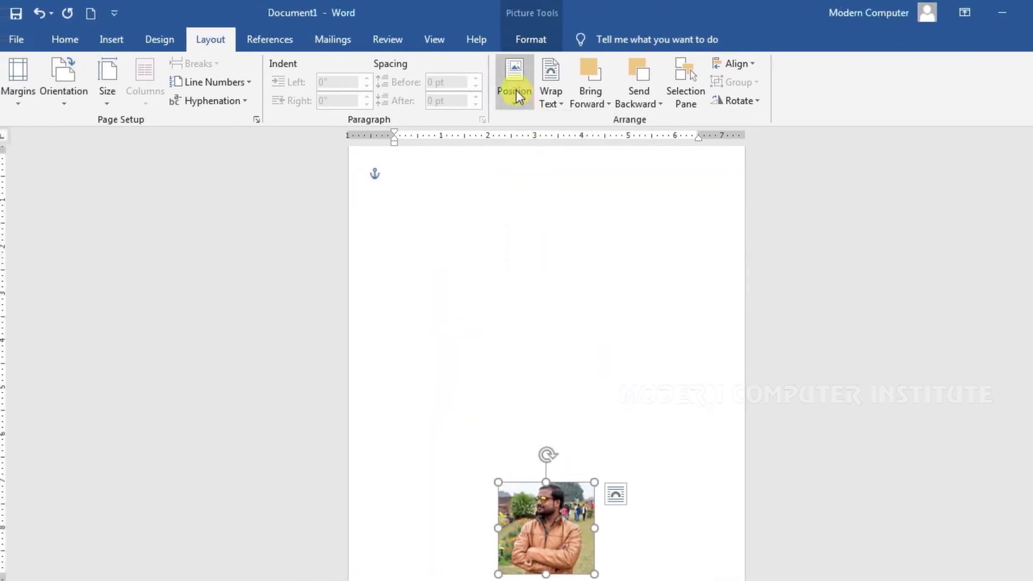
pyautogui.click(516, 93)
pyautogui.click(608, 283)
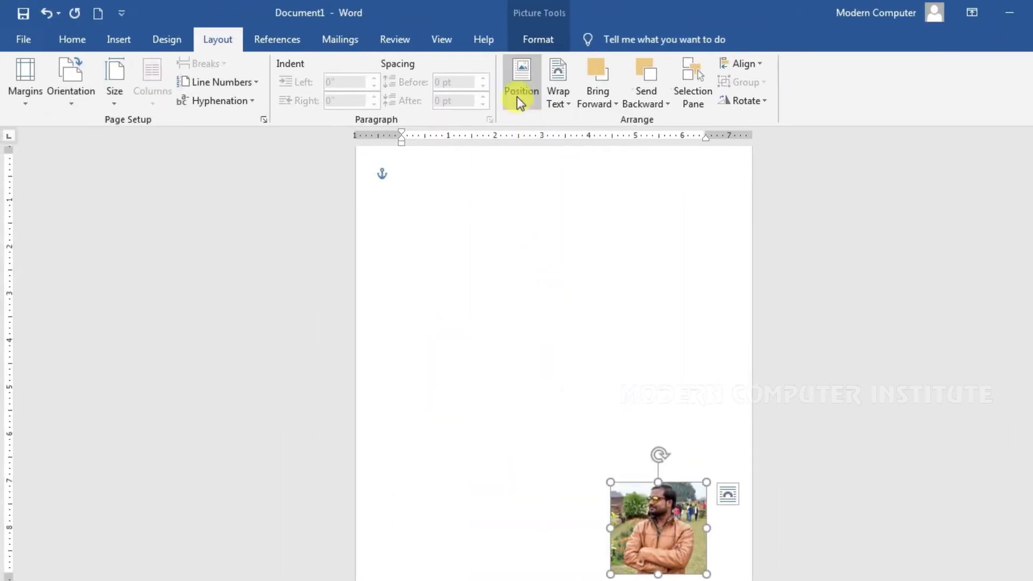
# Return the picture to the top left position with square text wrapping
pyautogui.click(519, 101)
pyautogui.click(518, 215)
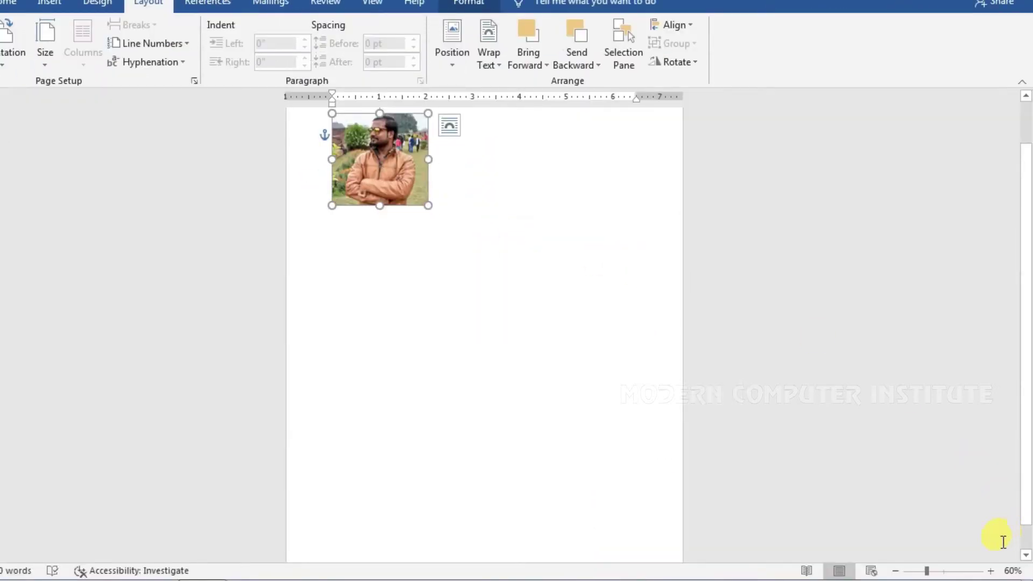
# Generate sample paragraphs around the picture with the formula =RAND()
pyautogui.click(990, 570)
pyautogui.click(990, 571)
pyautogui.click(991, 571)
pyautogui.click(990, 570)
pyautogui.click(990, 571)
pyautogui.click(990, 571)
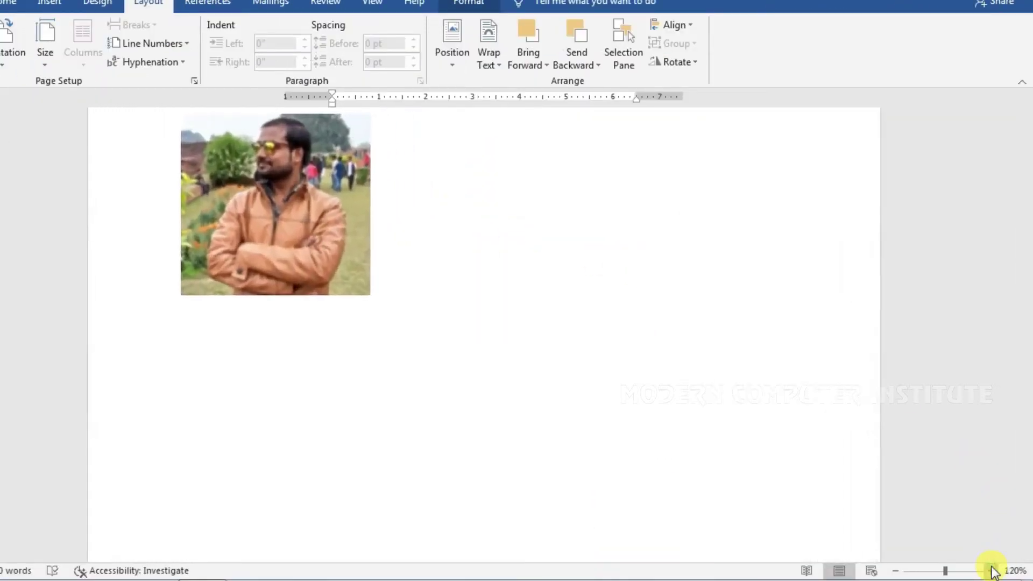
pyautogui.click(991, 570)
pyautogui.click(991, 570)
pyautogui.click(991, 571)
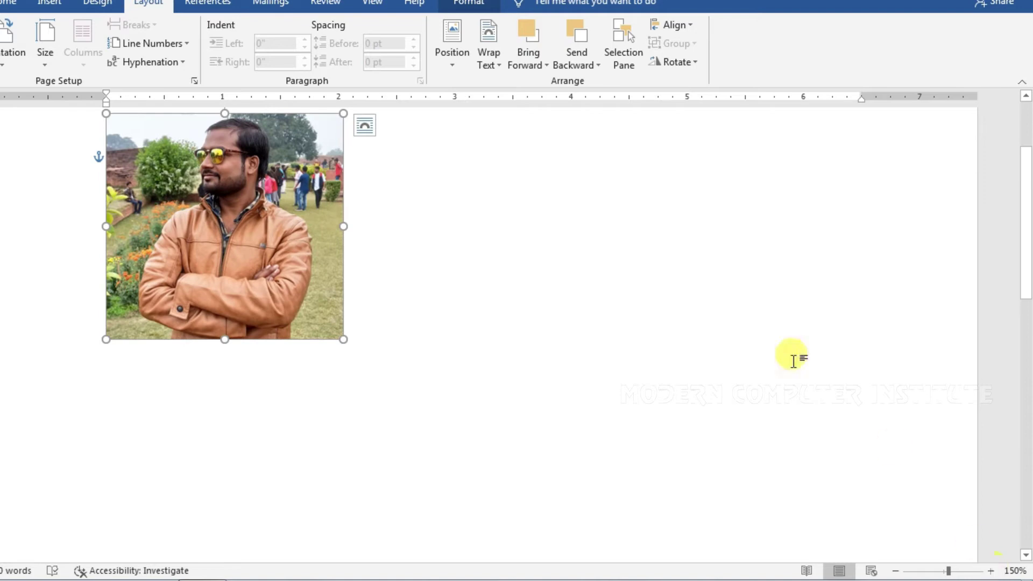
pyautogui.scroll(3, 793, 359)
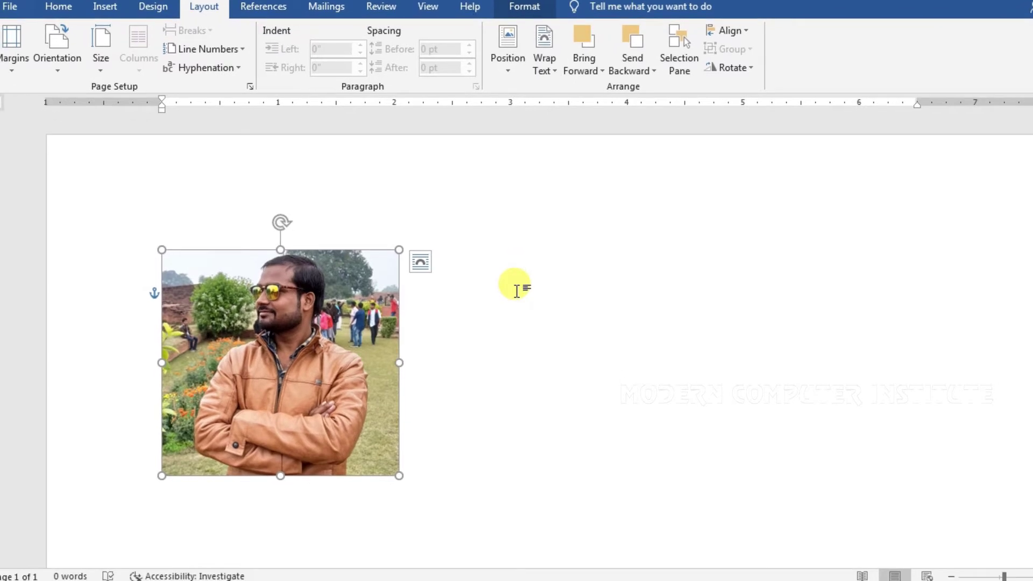
pyautogui.click(491, 323)
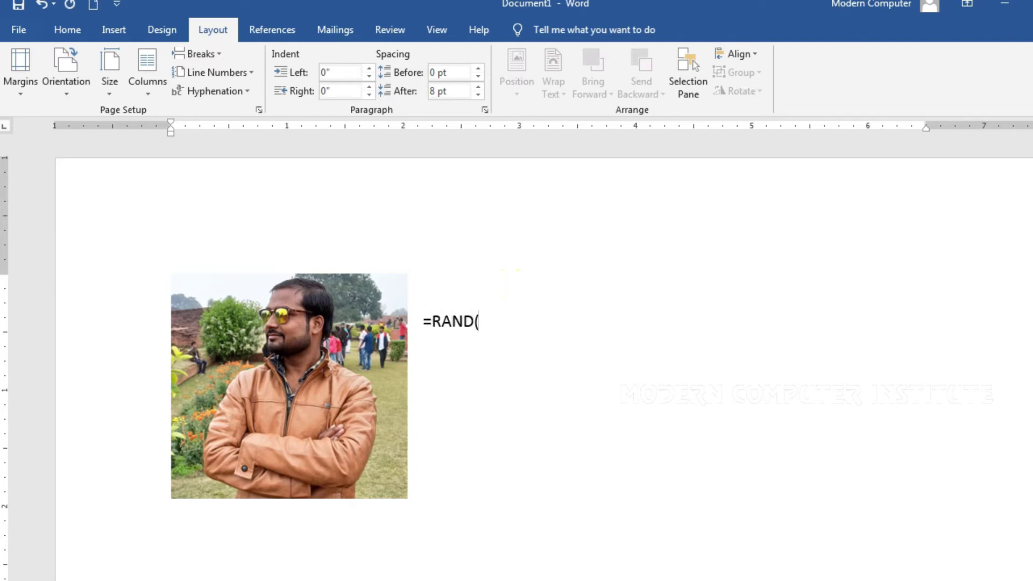
pyautogui.write('=RAND()')
pyautogui.press('Return')
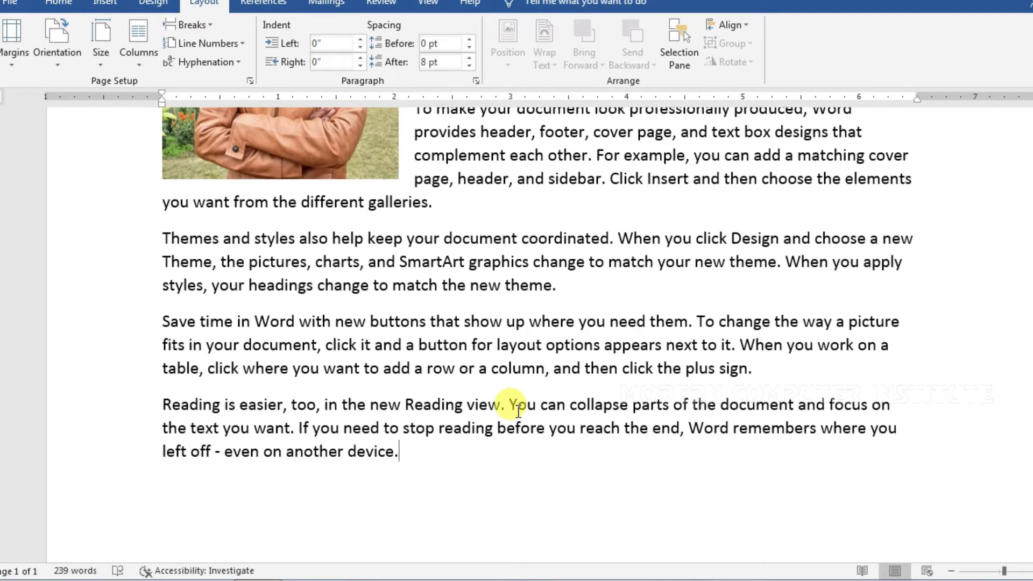
pyautogui.scroll(4, 517, 411)
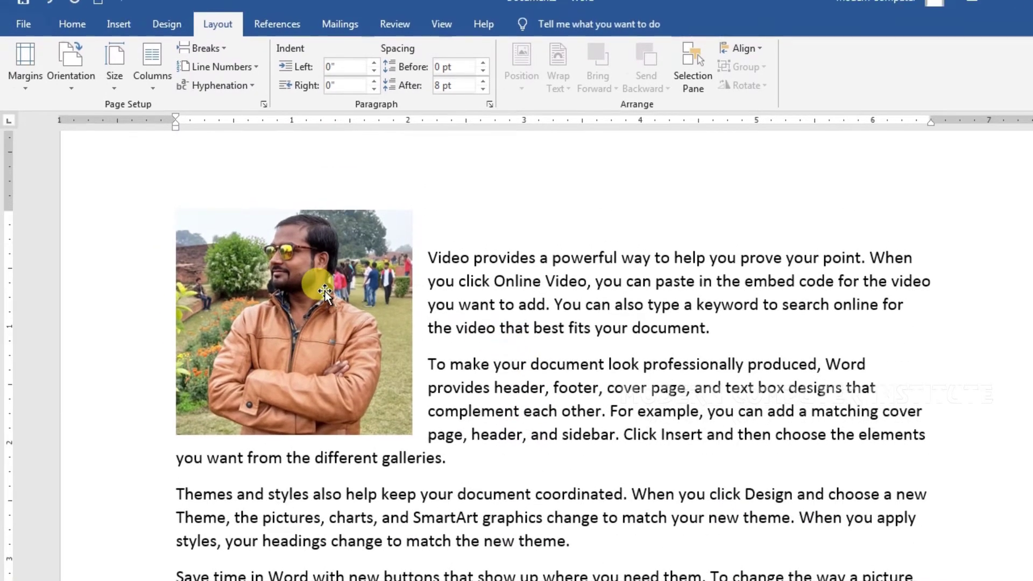
# Set the picture's text wrapping to In Line with Text, Square and Tight in turn
pyautogui.click(325, 269)
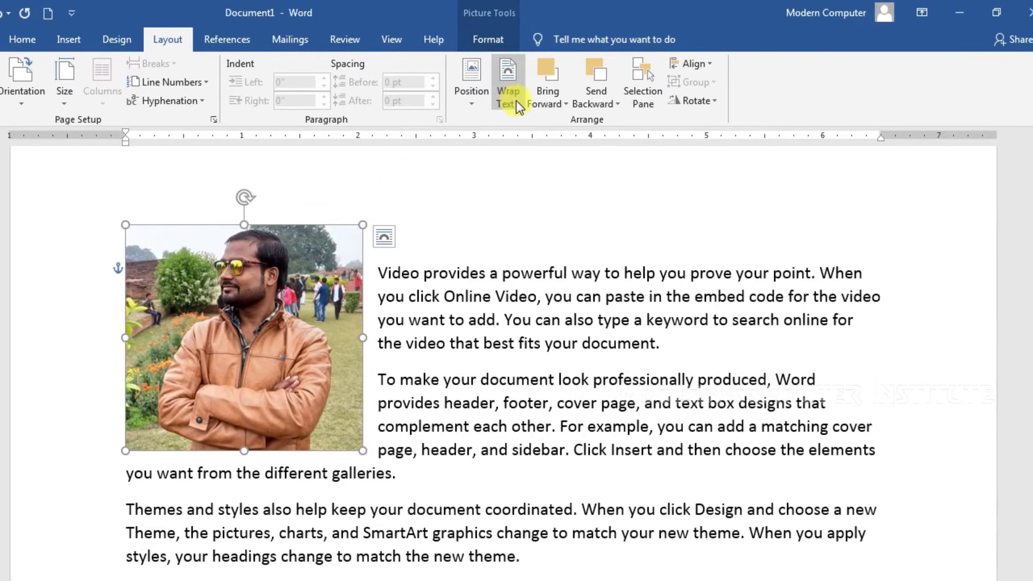
pyautogui.click(564, 85)
pyautogui.click(537, 120)
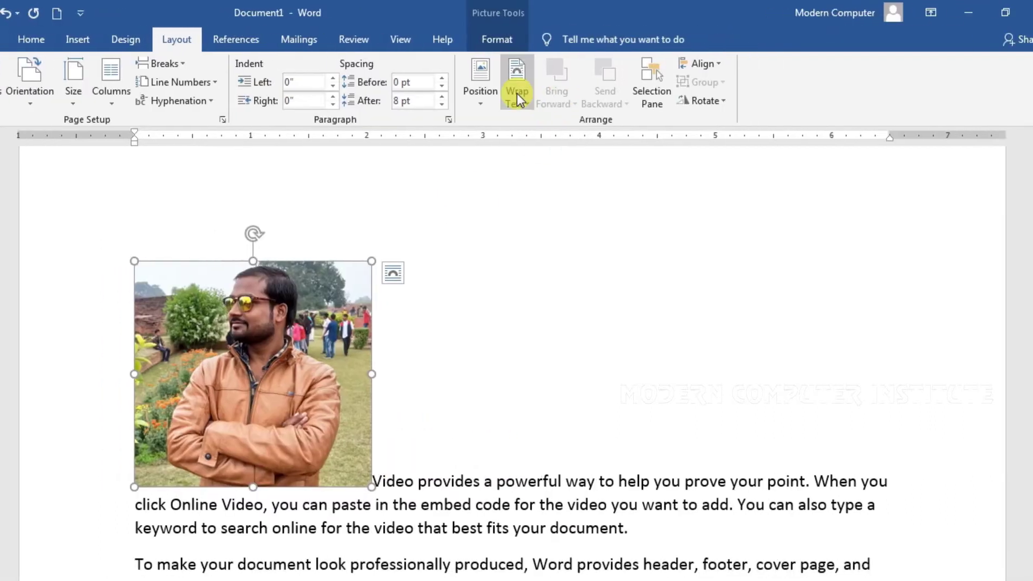
pyautogui.click(558, 56)
pyautogui.click(579, 106)
pyautogui.click(518, 101)
pyautogui.click(518, 160)
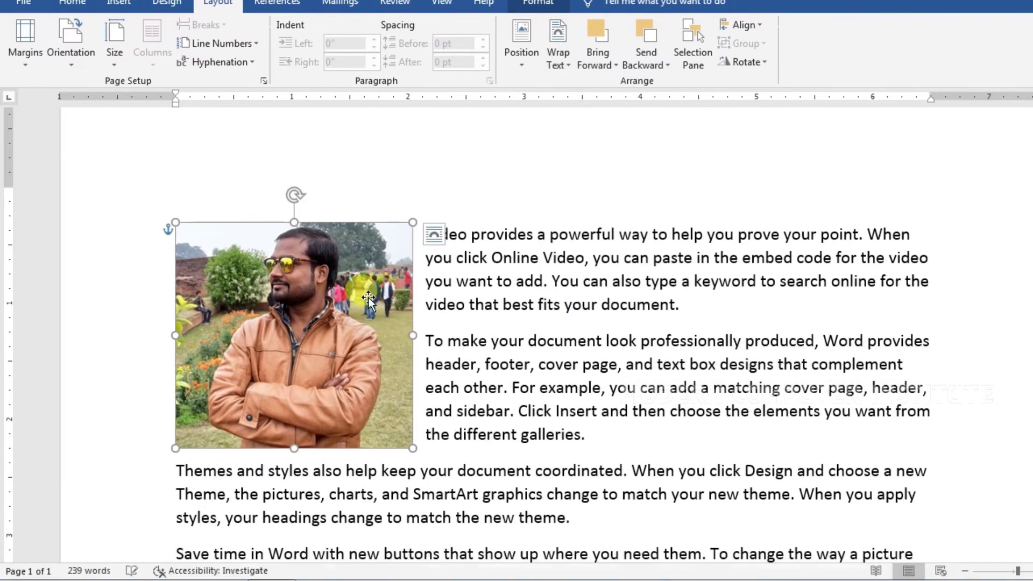
# Move the picture into the middle of the opening paragraphs and set its text wrapping to Through and then Top and Bottom
pyautogui.moveTo(420, 324); pyautogui.dragTo(579, 352)
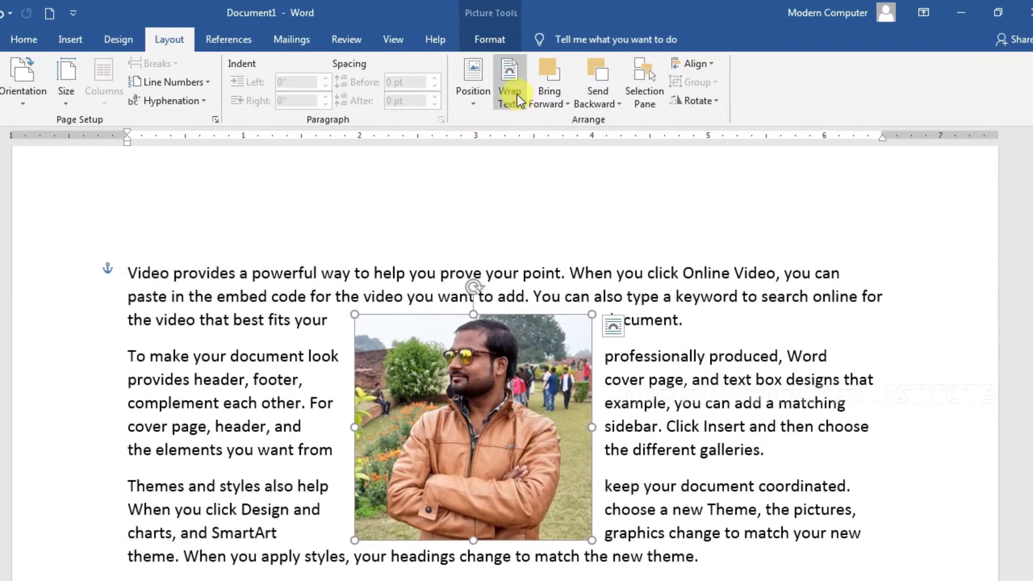
pyautogui.click(496, 56)
pyautogui.click(489, 97)
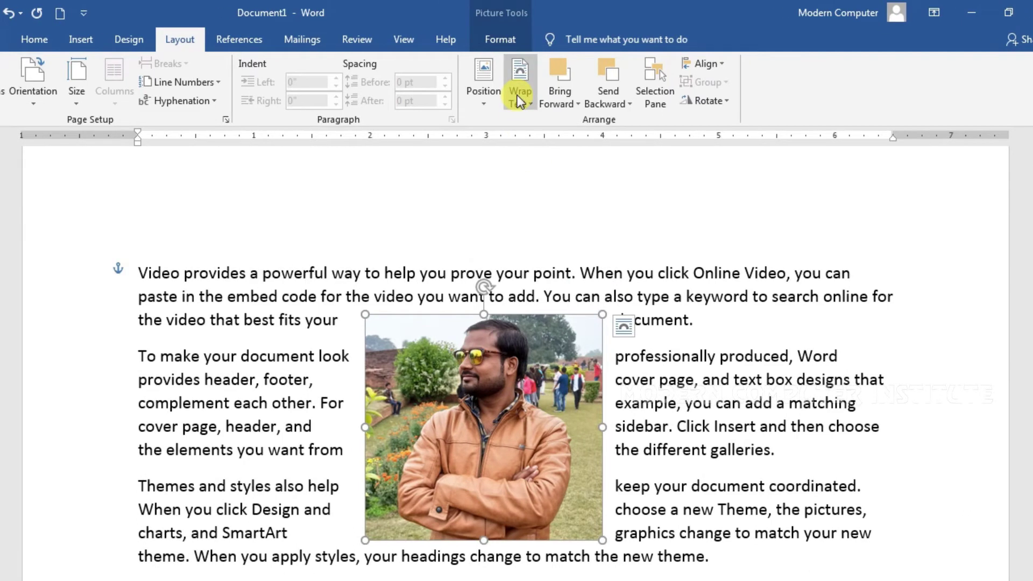
pyautogui.click(518, 100)
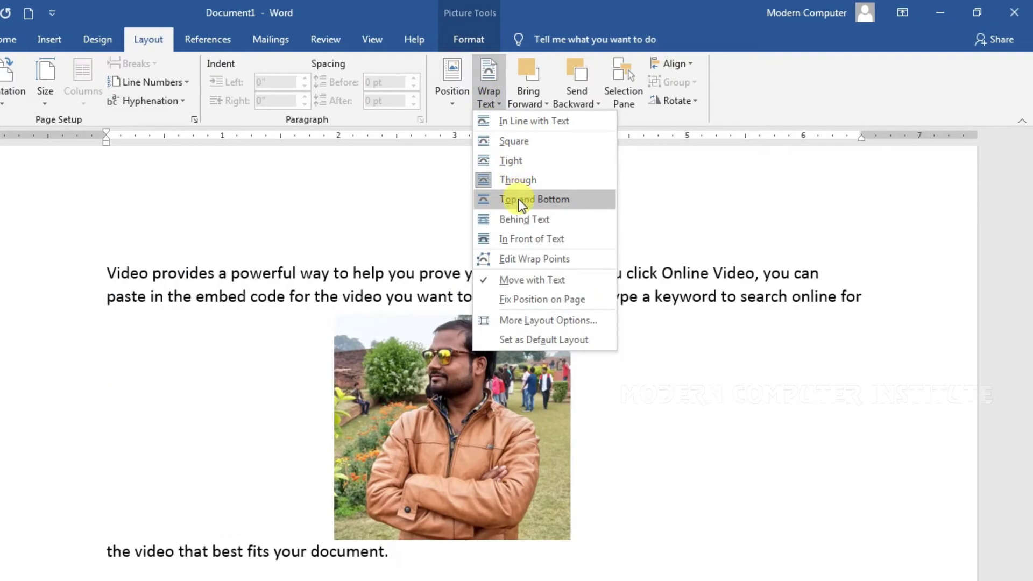
pyautogui.click(519, 199)
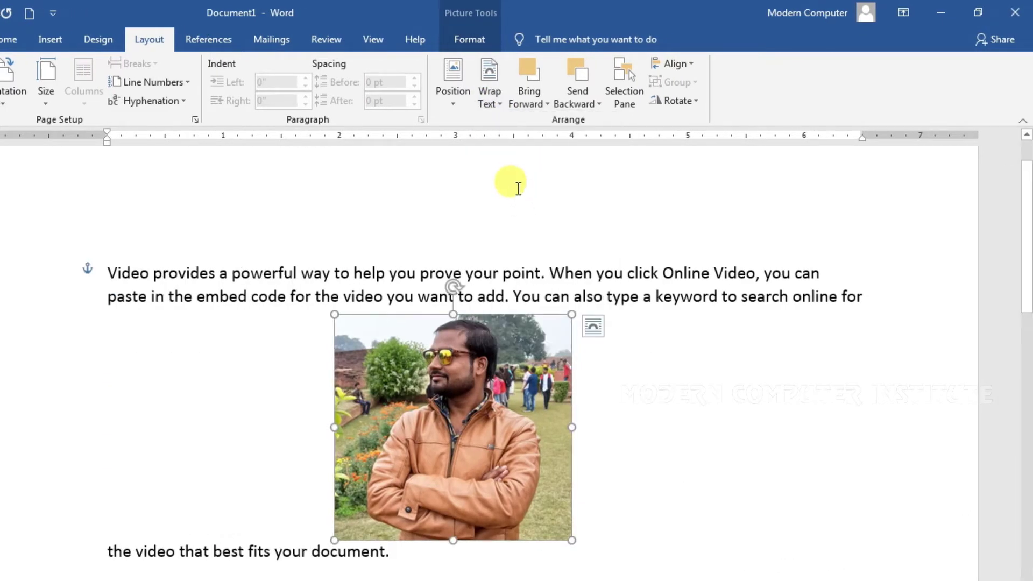
# Place the picture behind the text and enlarge it to about 4 inches wide
pyautogui.click(489, 98)
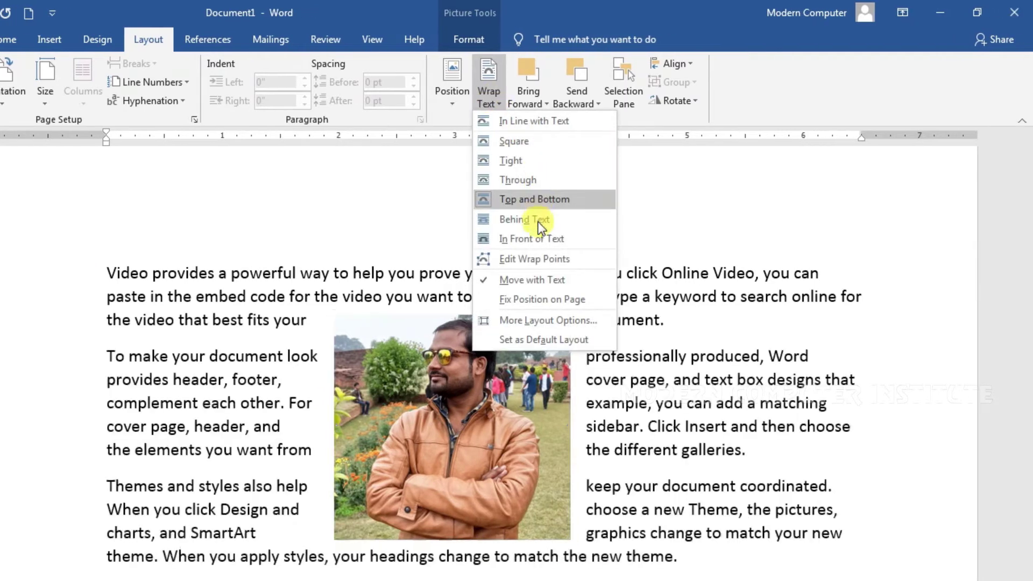
pyautogui.click(538, 222)
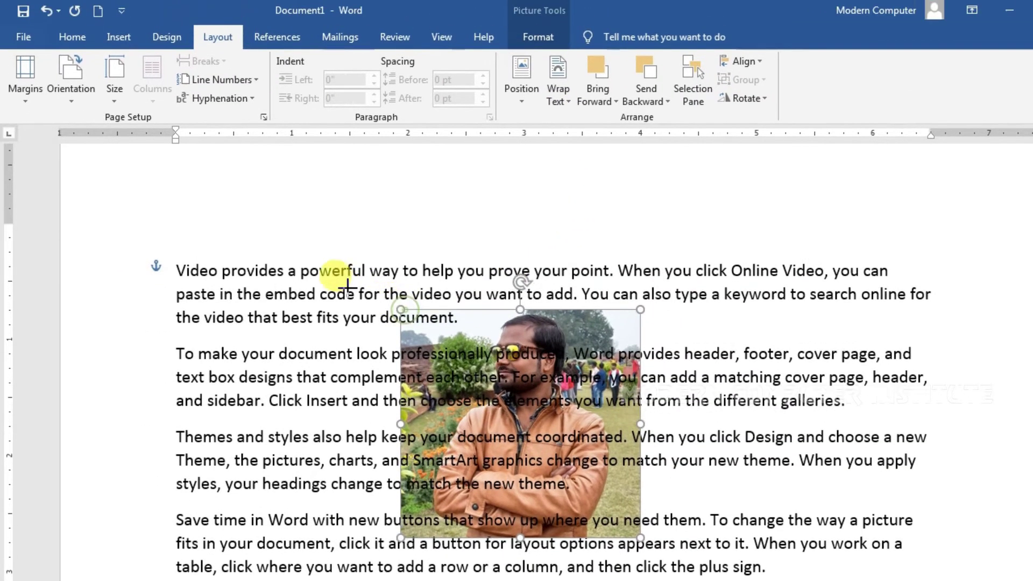
pyautogui.moveTo(347, 287); pyautogui.dragTo(278, 192)
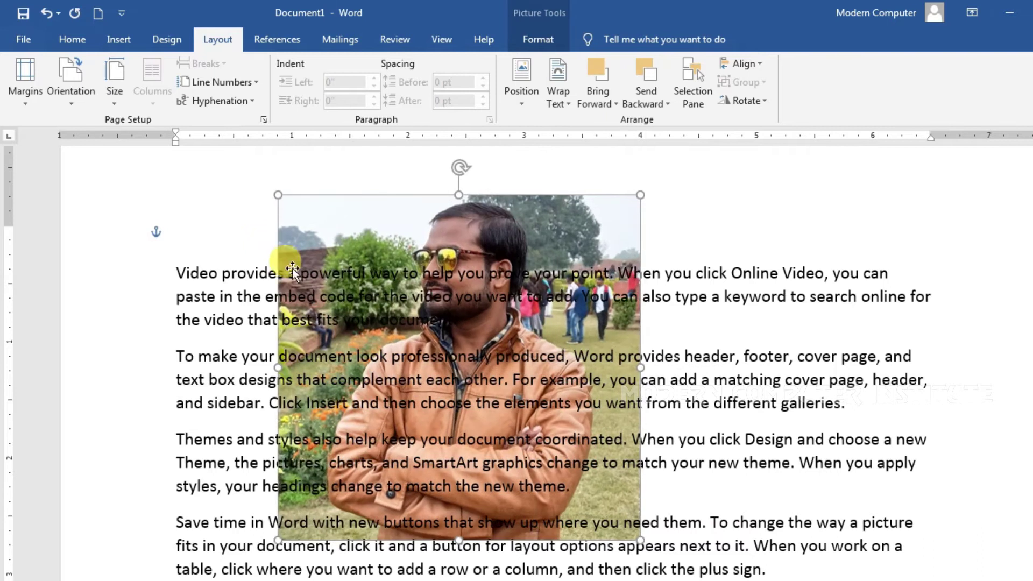
pyautogui.moveTo(568, 495); pyautogui.dragTo(677, 541)
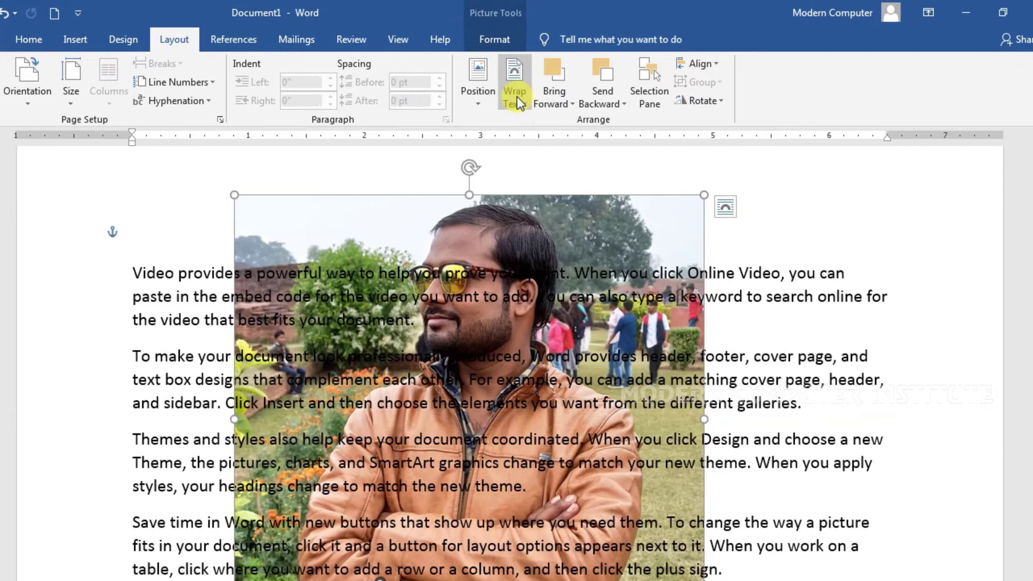
# Set the picture's wrapping to In Front of Text, send it behind the text, and bring it back in front
pyautogui.click(491, 59)
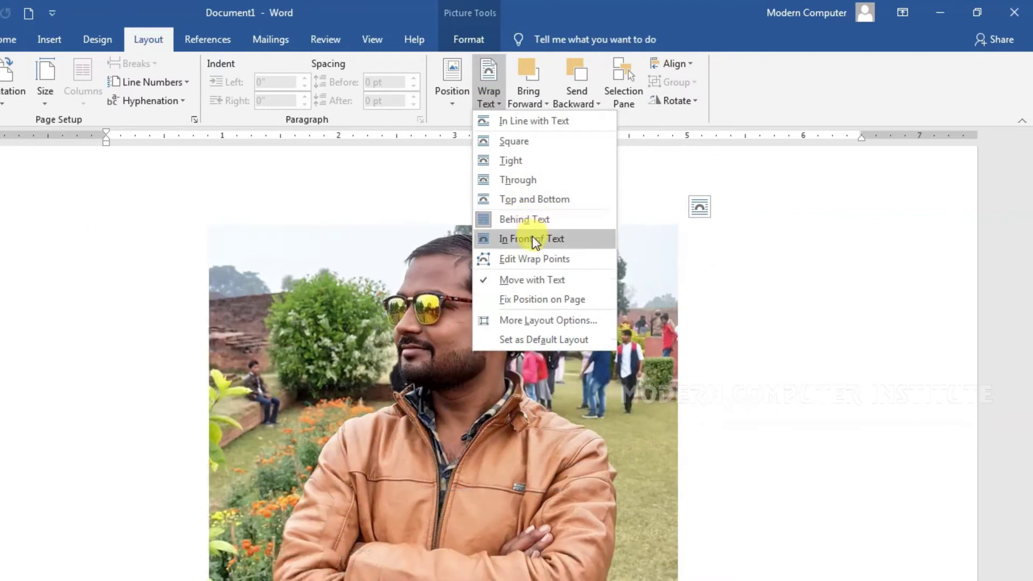
pyautogui.click(558, 239)
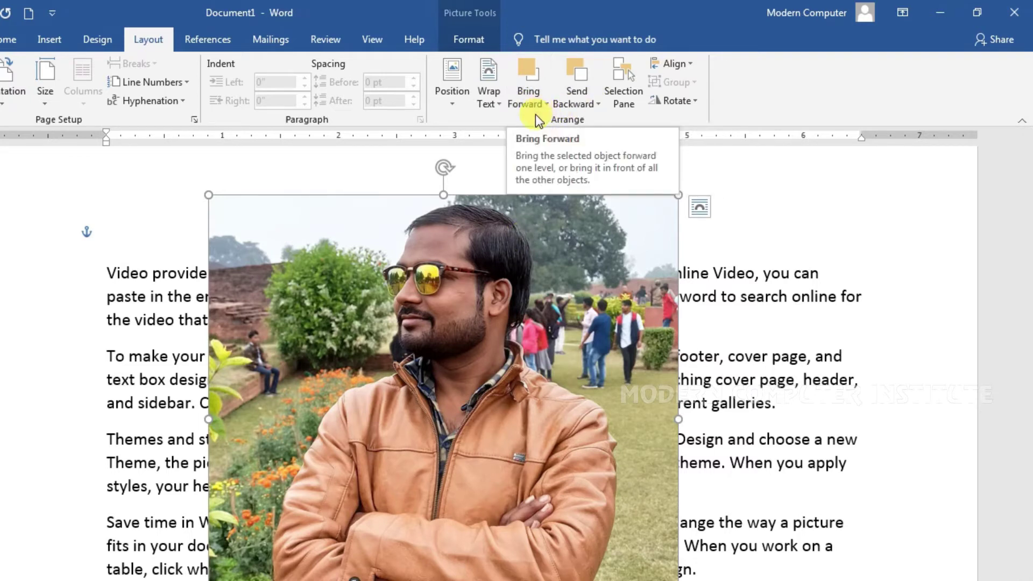
pyautogui.click(595, 105)
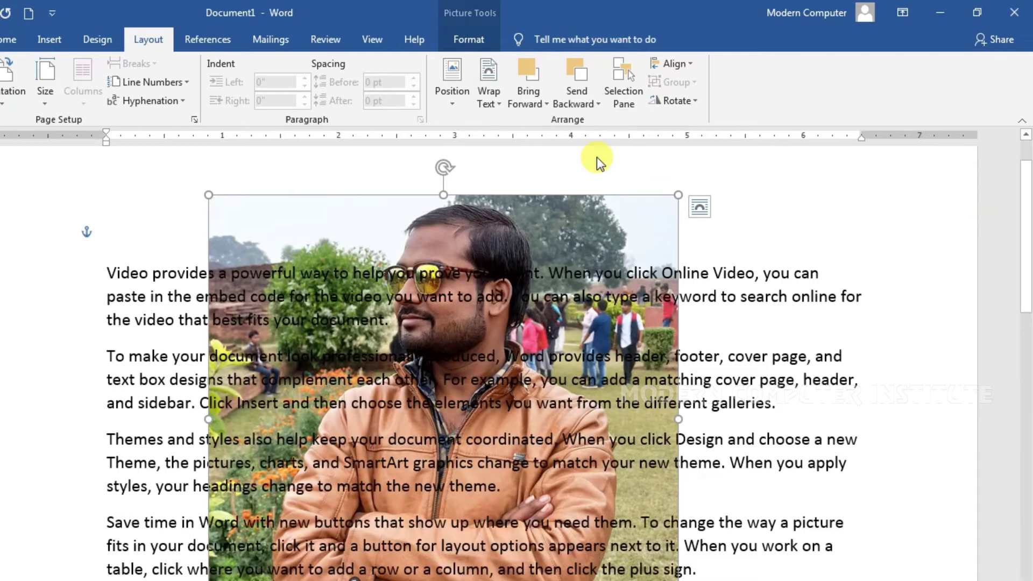
pyautogui.click(542, 106)
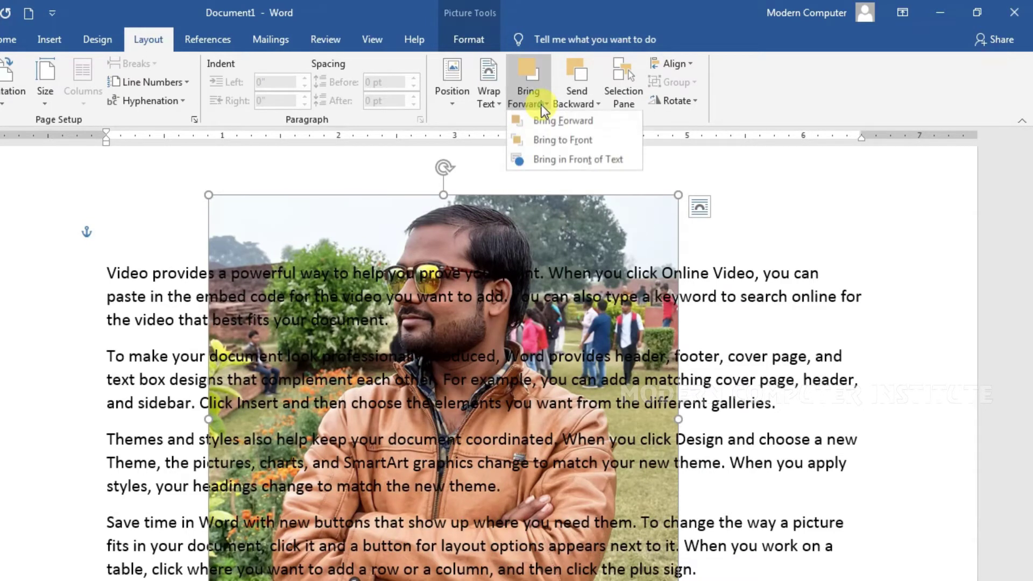
pyautogui.click(572, 160)
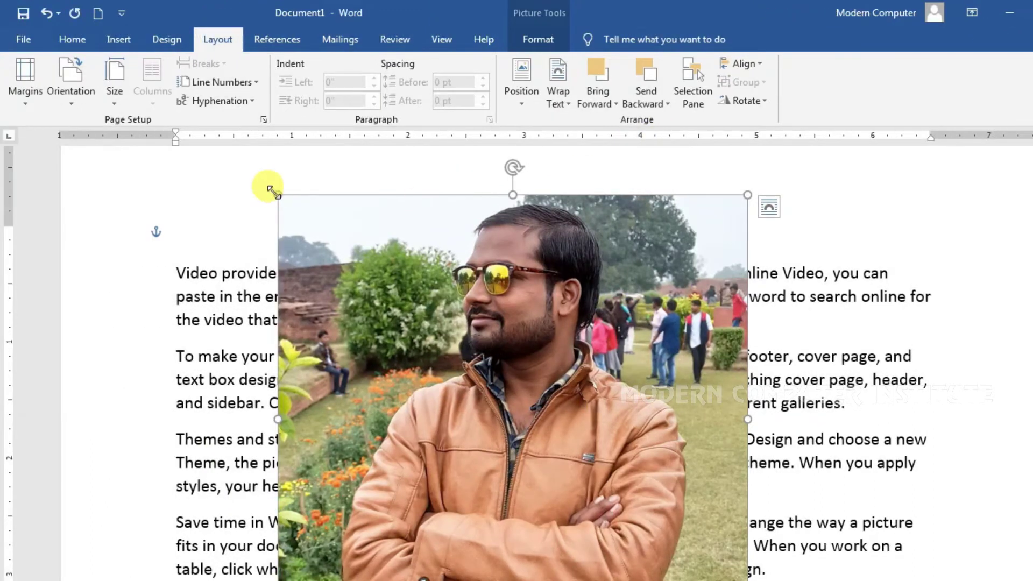
# Shrink the picture to about 1.5 inches wide and move it to the top left corner of the text area
pyautogui.moveTo(276, 194); pyautogui.dragTo(428, 333)
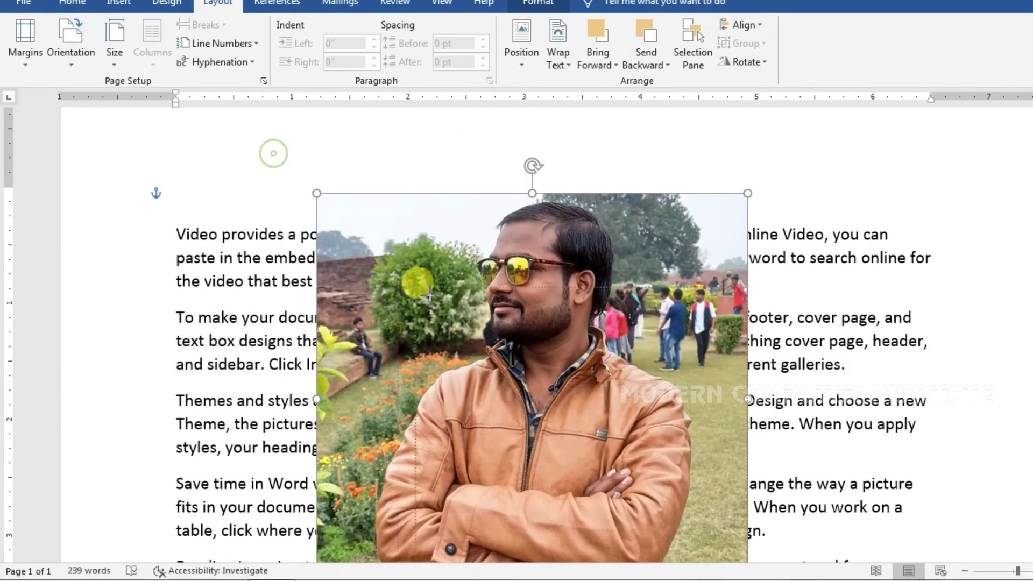
pyautogui.moveTo(429, 294); pyautogui.dragTo(479, 346)
pyautogui.moveTo(531, 380); pyautogui.dragTo(278, 220)
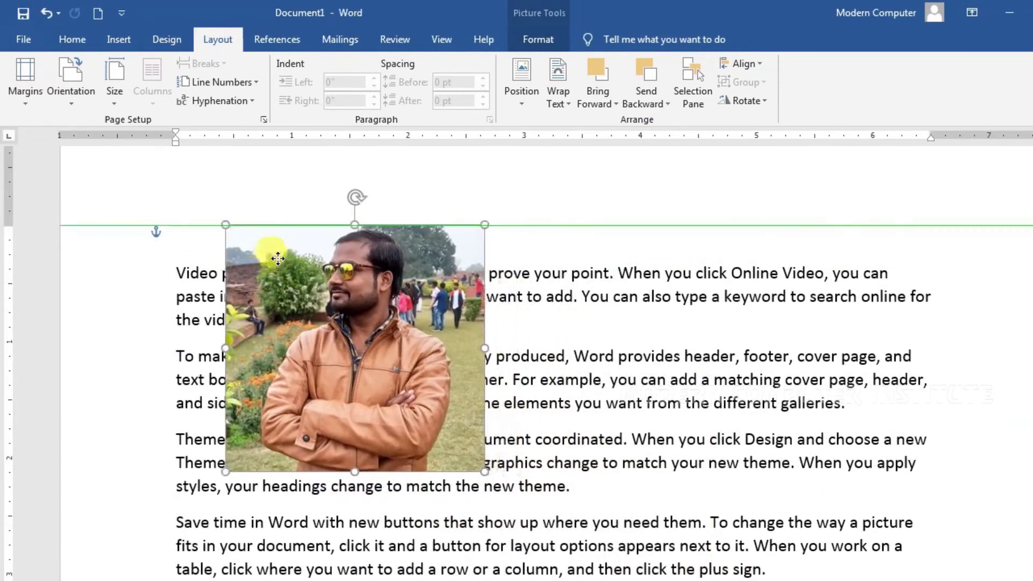
pyautogui.moveTo(278, 258); pyautogui.dragTo(253, 257)
pyautogui.moveTo(201, 225); pyautogui.dragTo(327, 290)
pyautogui.moveTo(357, 345); pyautogui.dragTo(244, 290)
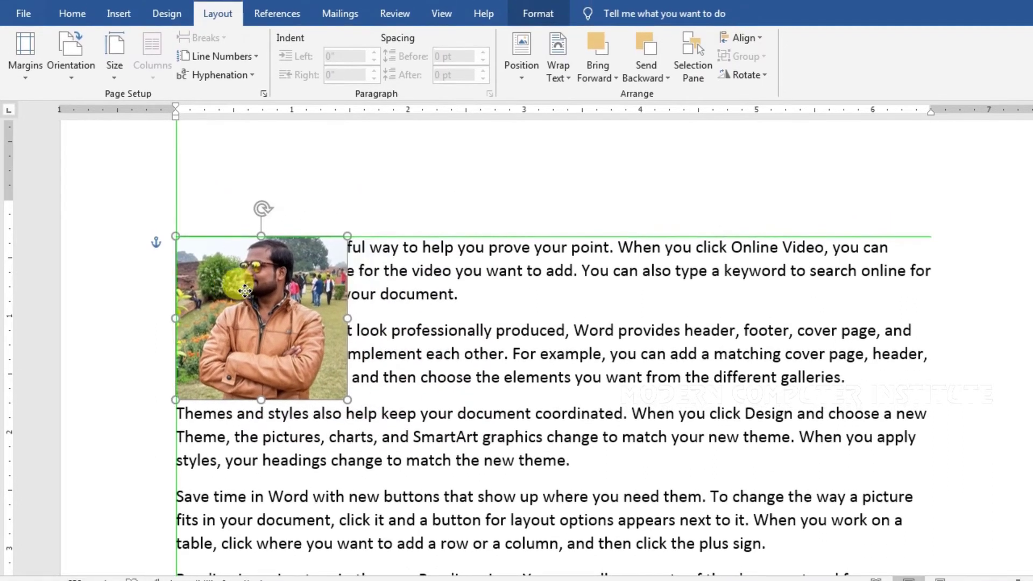
# Position the picture in the middle center of the page with square text wrapping
pyautogui.scroll(-3, 484, 333)
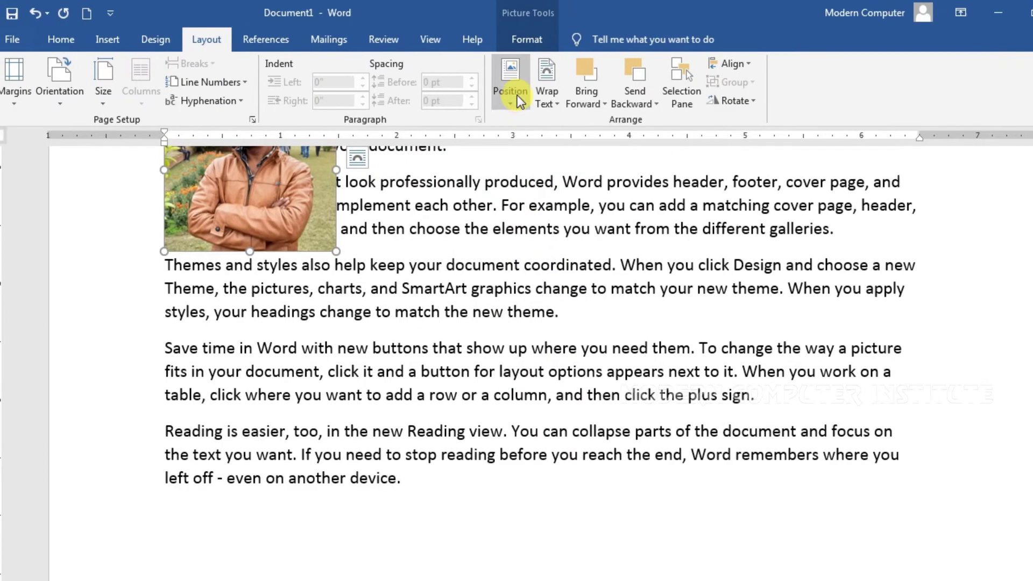
pyautogui.click(484, 57)
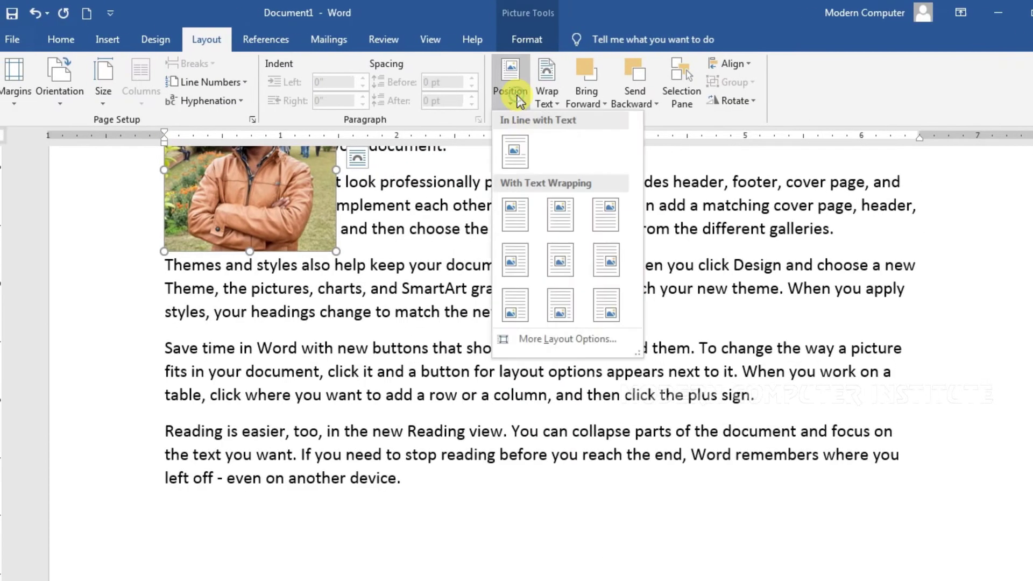
pyautogui.click(560, 260)
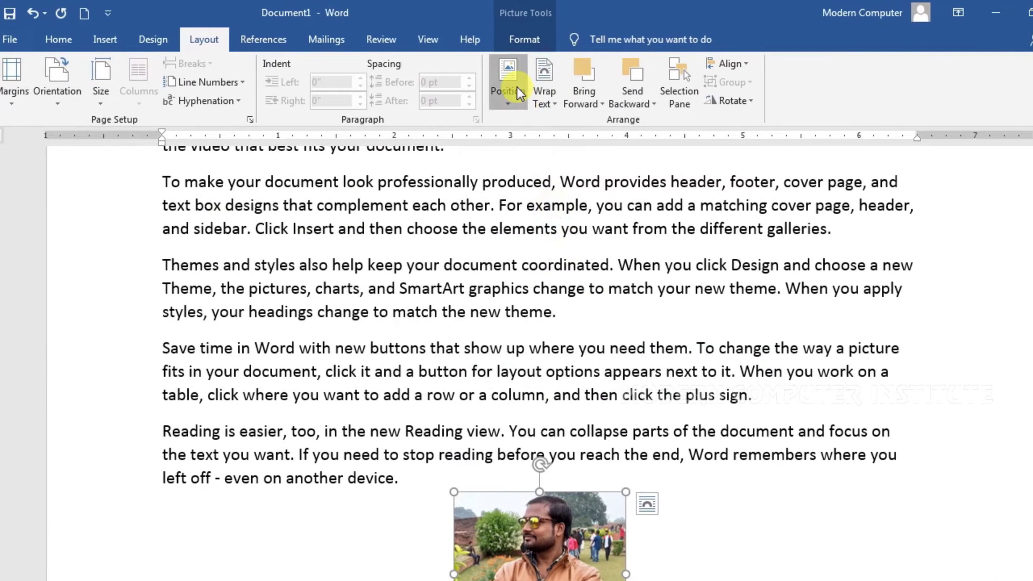
# Position the picture in the top left of the page with square text wrapping
pyautogui.click(463, 43)
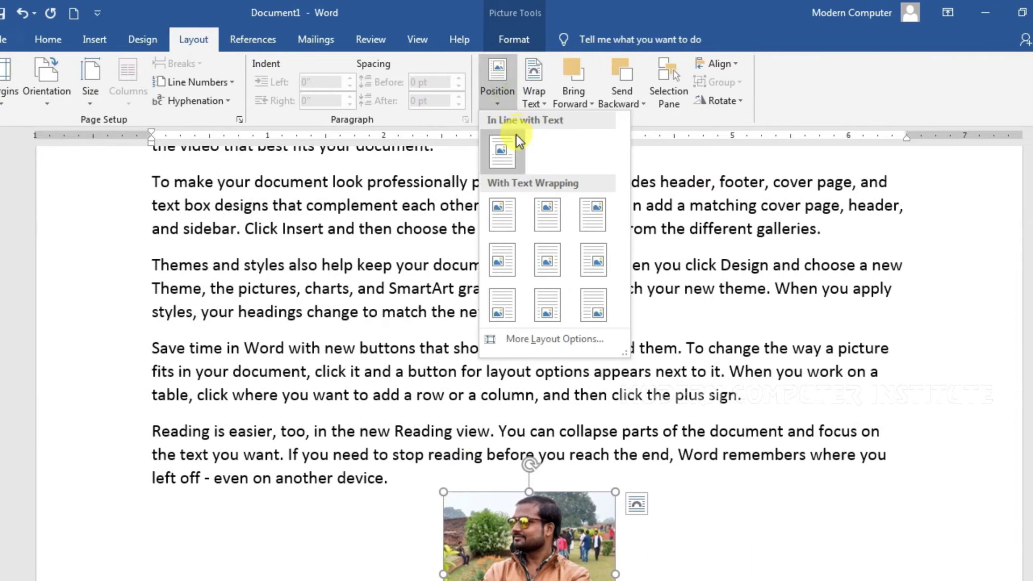
pyautogui.click(508, 214)
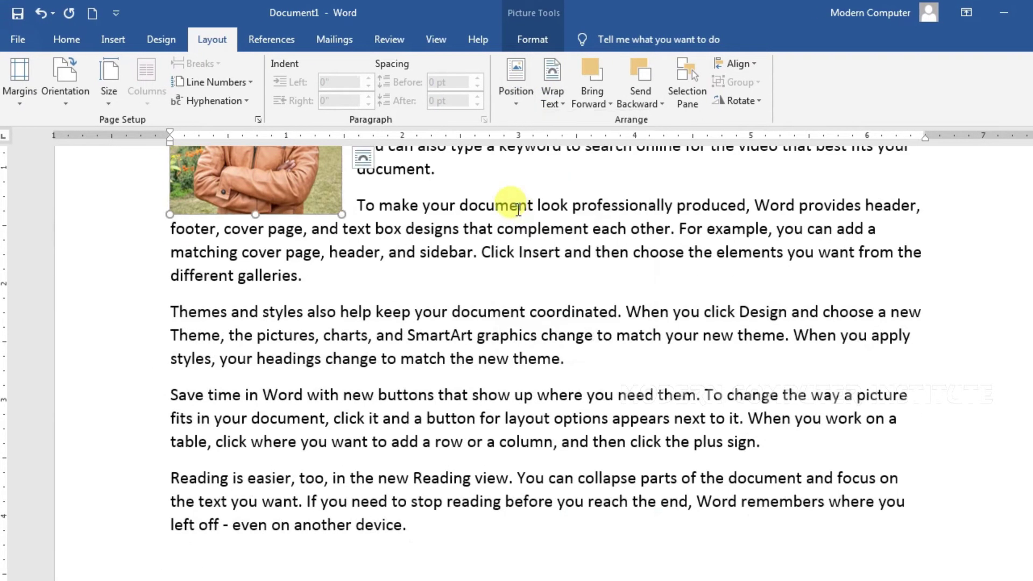
pyautogui.scroll(1, 630, 265)
pyautogui.scroll(2, 578, 266)
# Align the picture to the vertical middle of the margins, then center it horizontally with Align Center
pyautogui.click(673, 63)
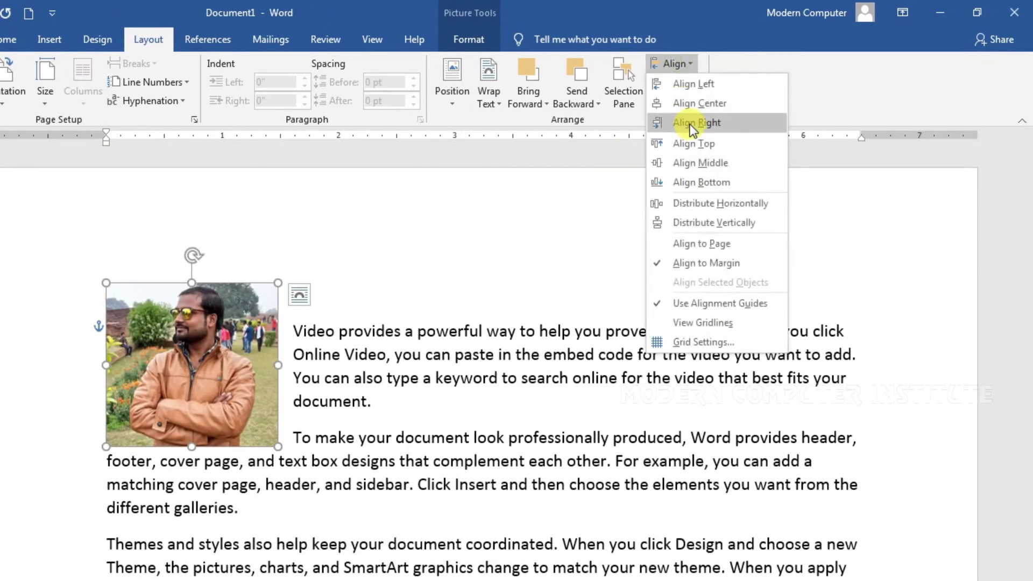
pyautogui.click(696, 161)
pyautogui.click(685, 64)
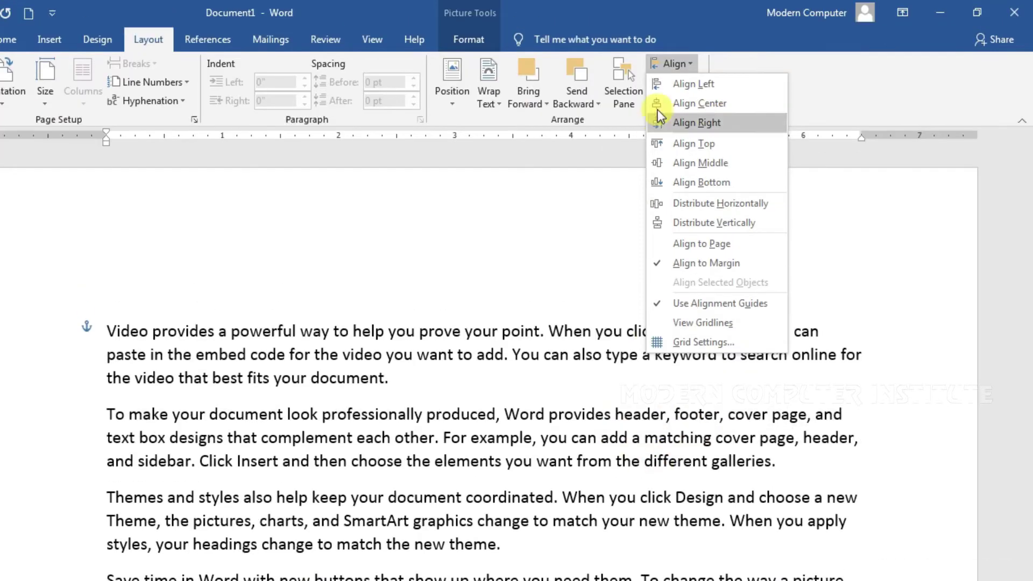
pyautogui.click(693, 68)
pyautogui.scroll(-3, 628, 441)
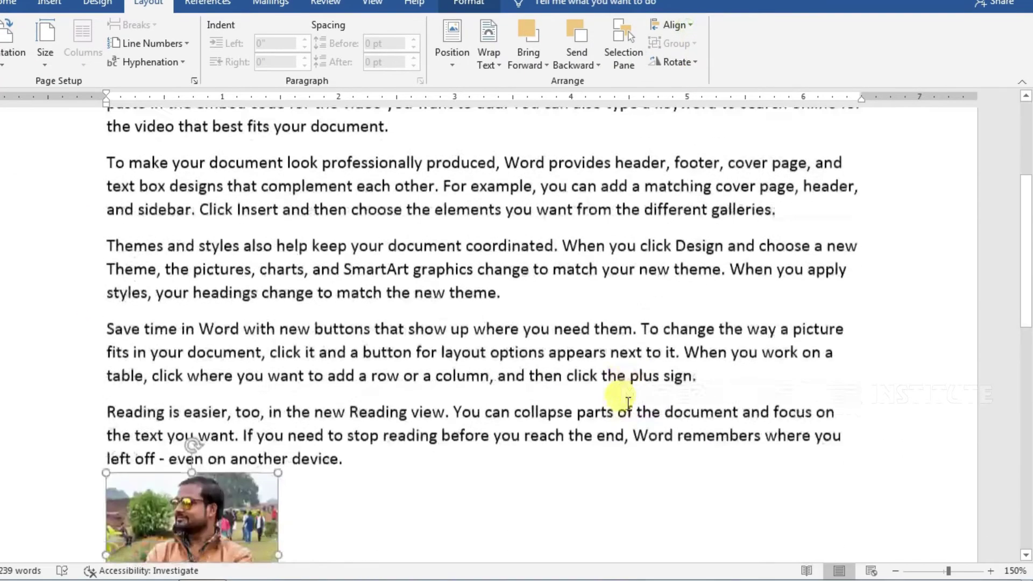
pyautogui.scroll(-5, 628, 401)
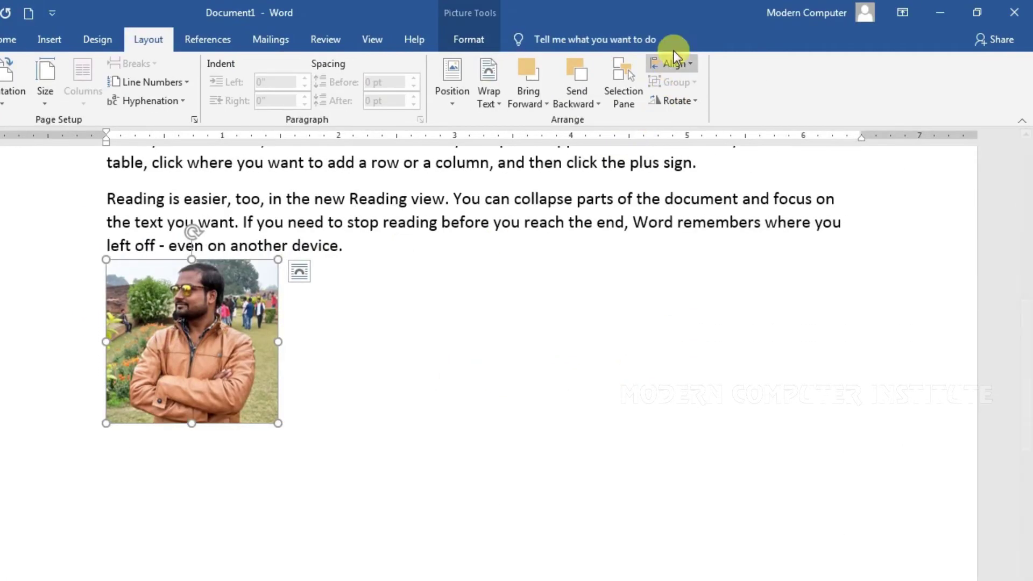
pyautogui.click(675, 64)
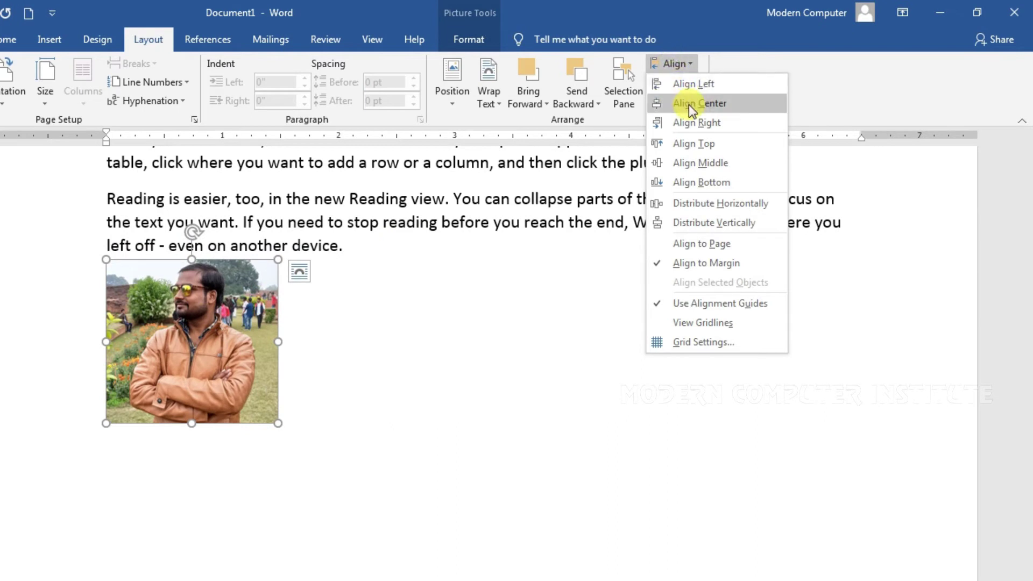
pyautogui.click(689, 104)
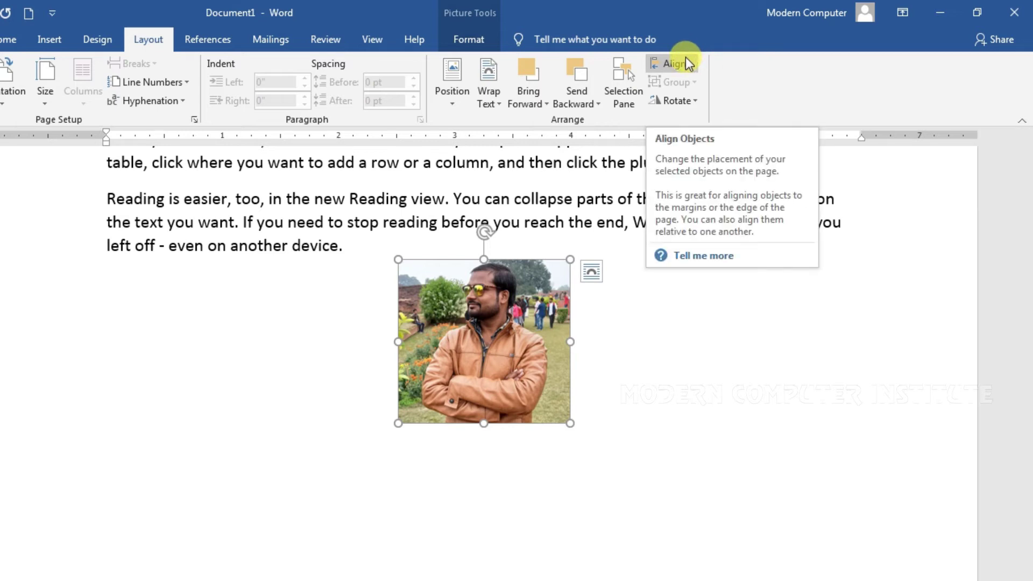
# Return the centered picture to the top left position with square text wrapping
pyautogui.click(451, 81)
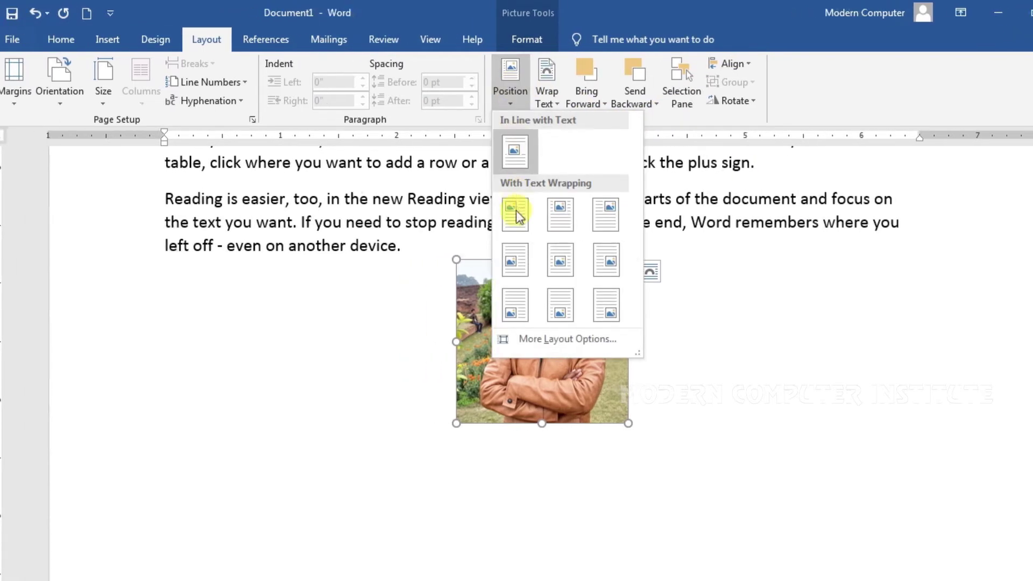
pyautogui.click(514, 214)
pyautogui.scroll(5, 659, 207)
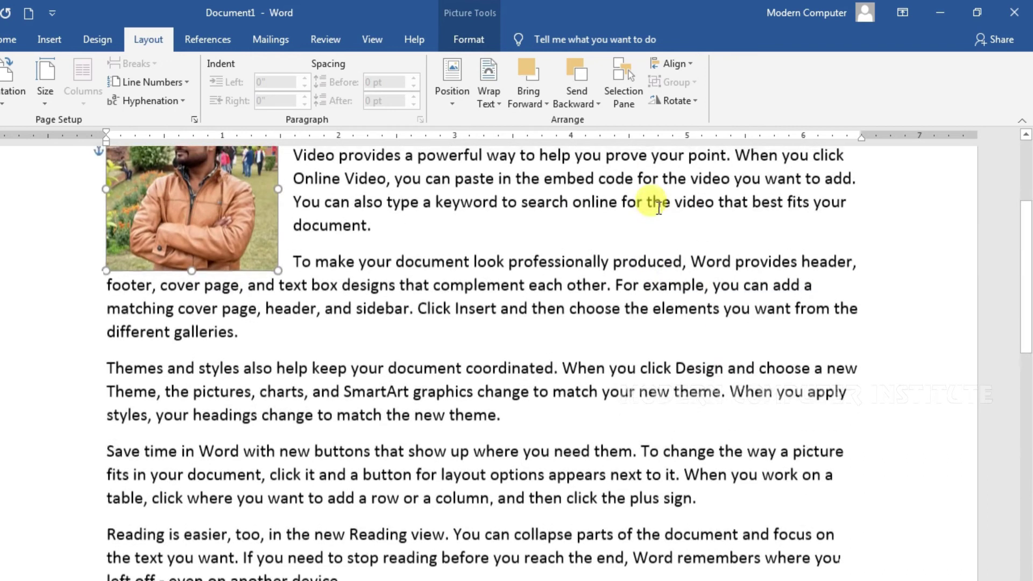
pyautogui.scroll(3, 659, 207)
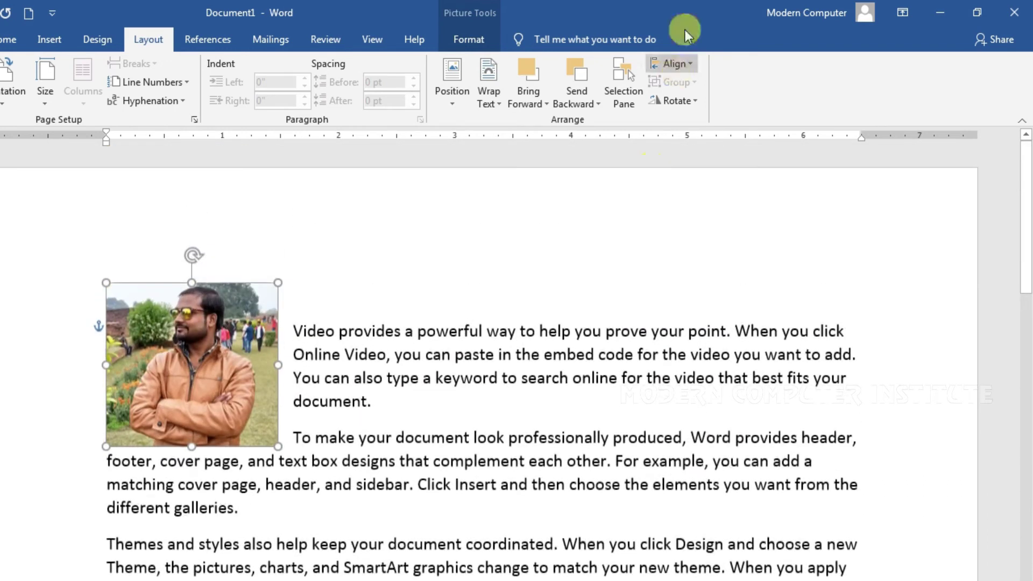
pyautogui.click(670, 101)
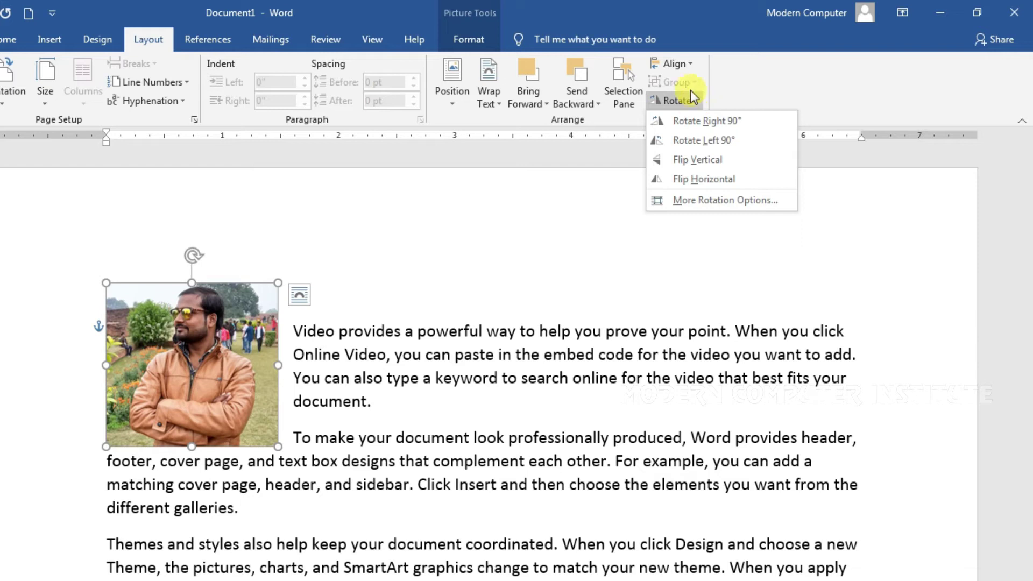
pyautogui.click(682, 101)
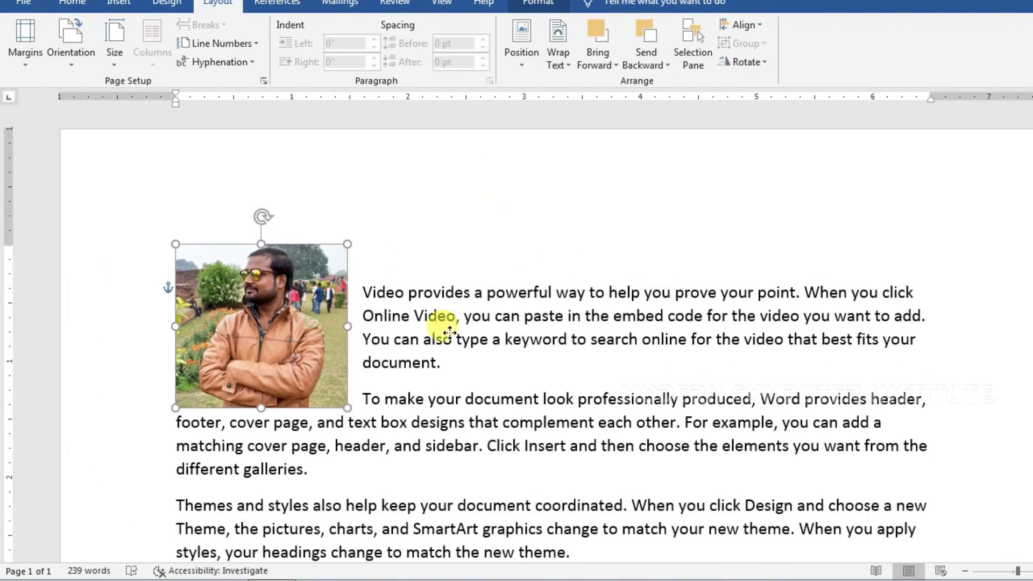
# Move the square-wrapped picture into the middle of the first two paragraphs
pyautogui.moveTo(449, 334); pyautogui.dragTo(608, 358)
pyautogui.moveTo(539, 358); pyautogui.dragTo(539, 359)
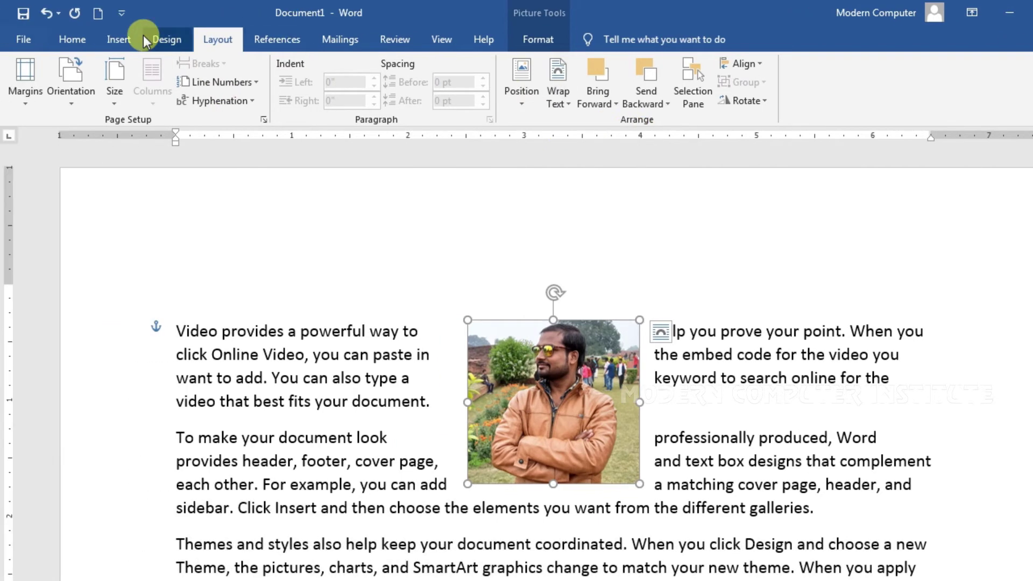
# Insert the picture 000 from the camera folder and shrink it to about 1.51" by 2.26" beside the portrait picture
pyautogui.click(51, 41)
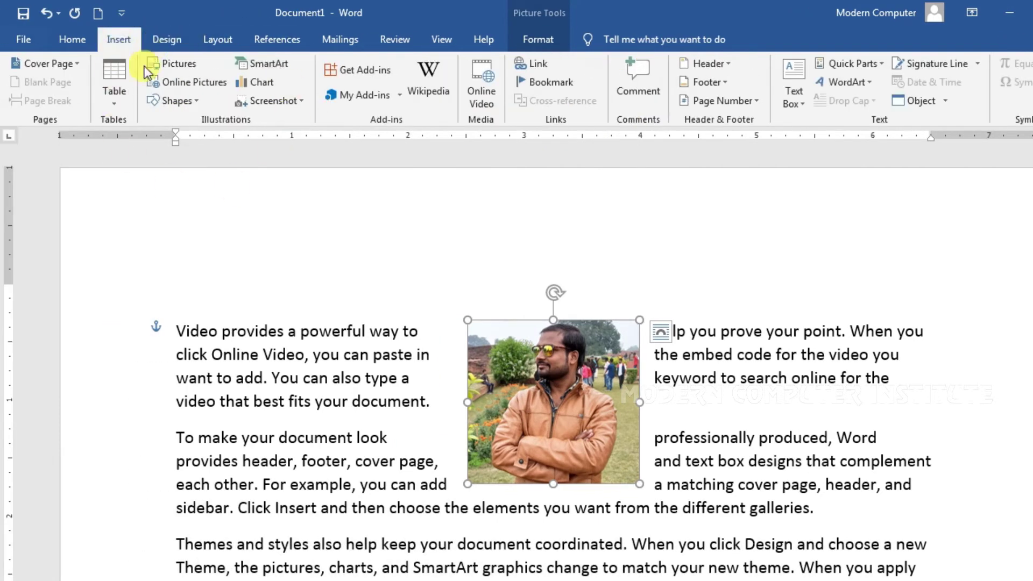
pyautogui.click(170, 69)
pyautogui.click(285, 145)
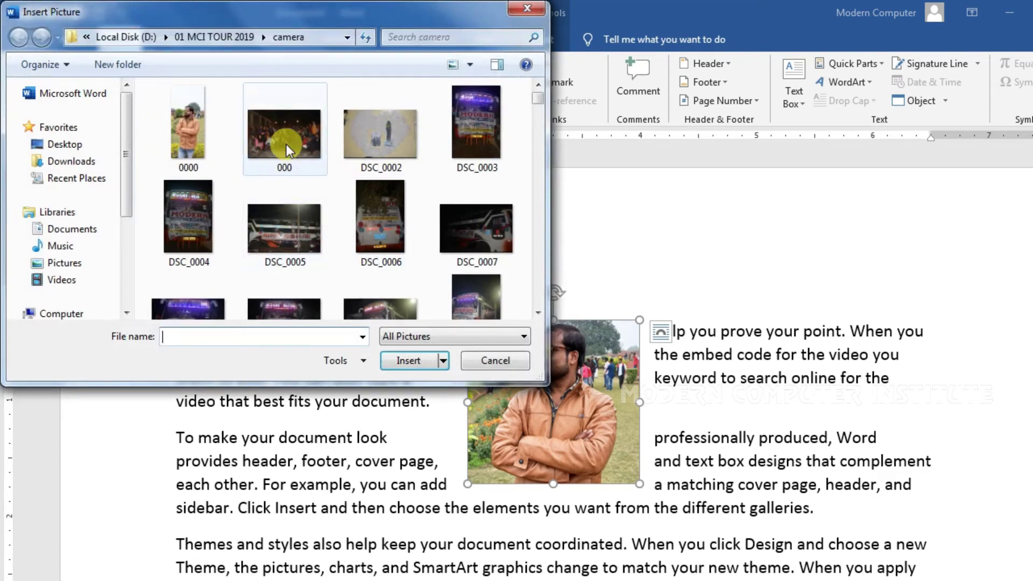
pyautogui.click(407, 320)
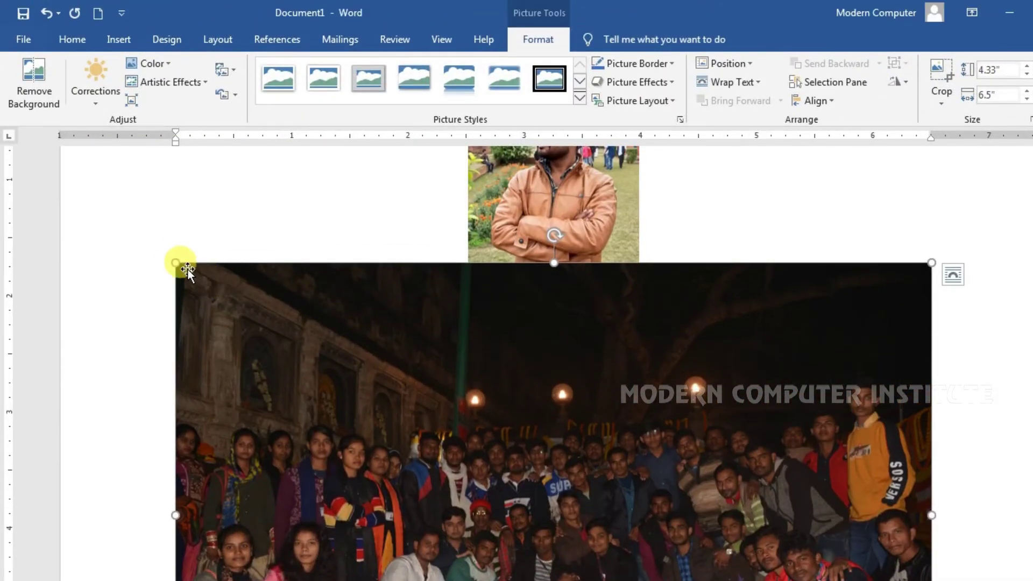
pyautogui.moveTo(187, 270); pyautogui.dragTo(607, 472)
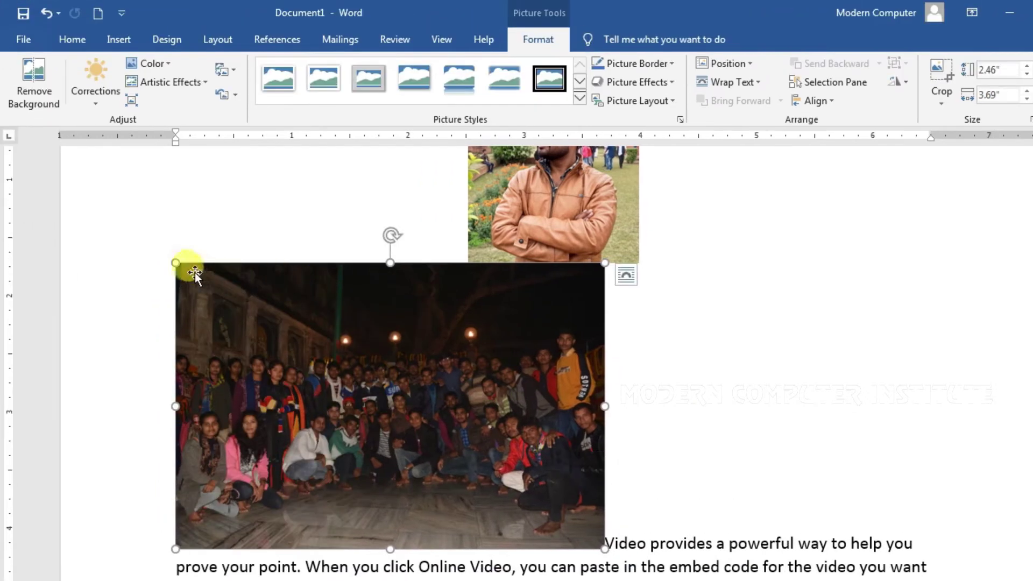
pyautogui.moveTo(106, 224); pyautogui.dragTo(289, 349)
pyautogui.moveTo(360, 349); pyautogui.dragTo(355, 336)
pyautogui.scroll(5, 522, 249)
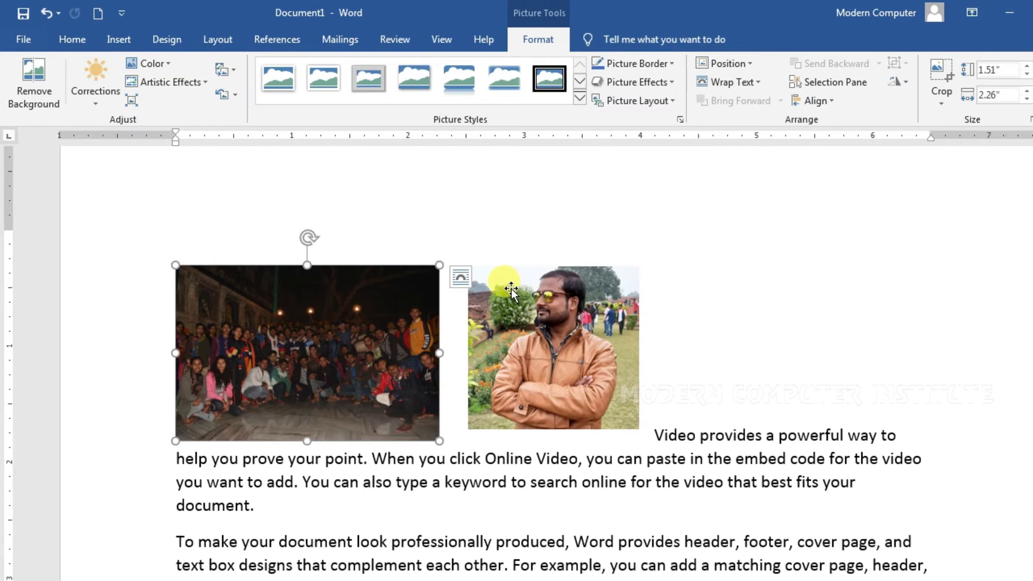
# Display the Selection Pane from the layout options and select Picture 2 in its object list
pyautogui.click(216, 39)
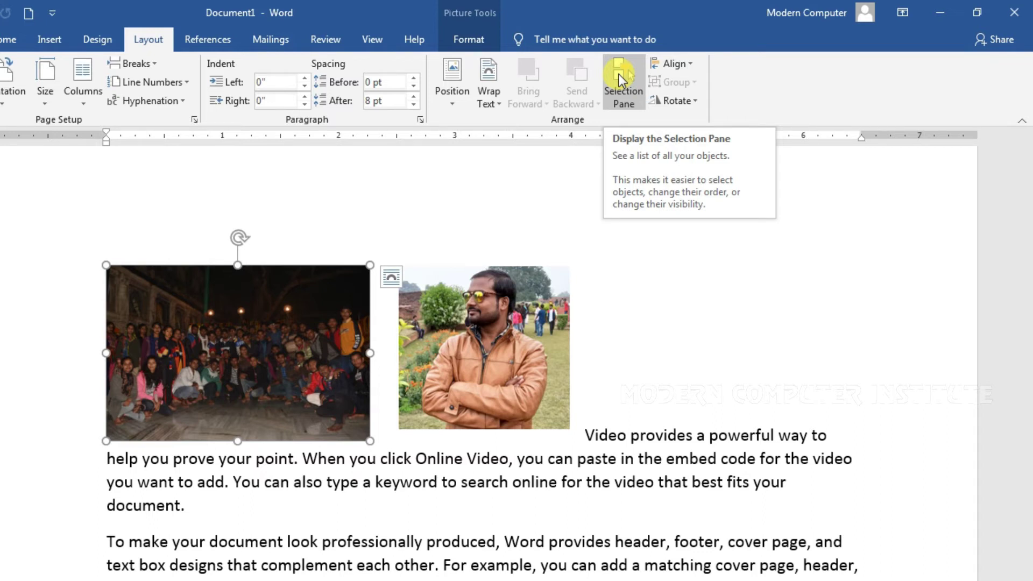
pyautogui.click(620, 80)
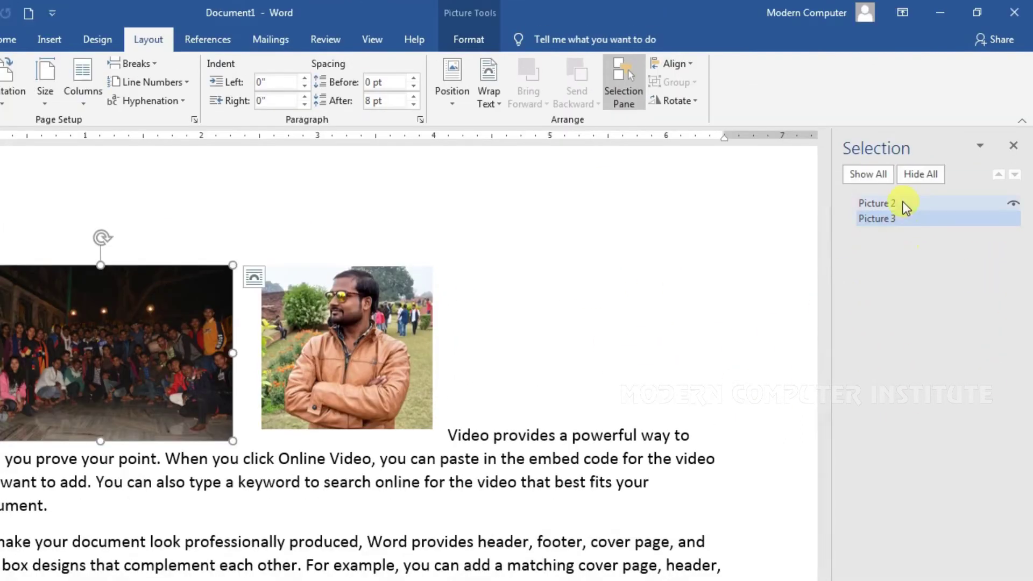
pyautogui.click(903, 164)
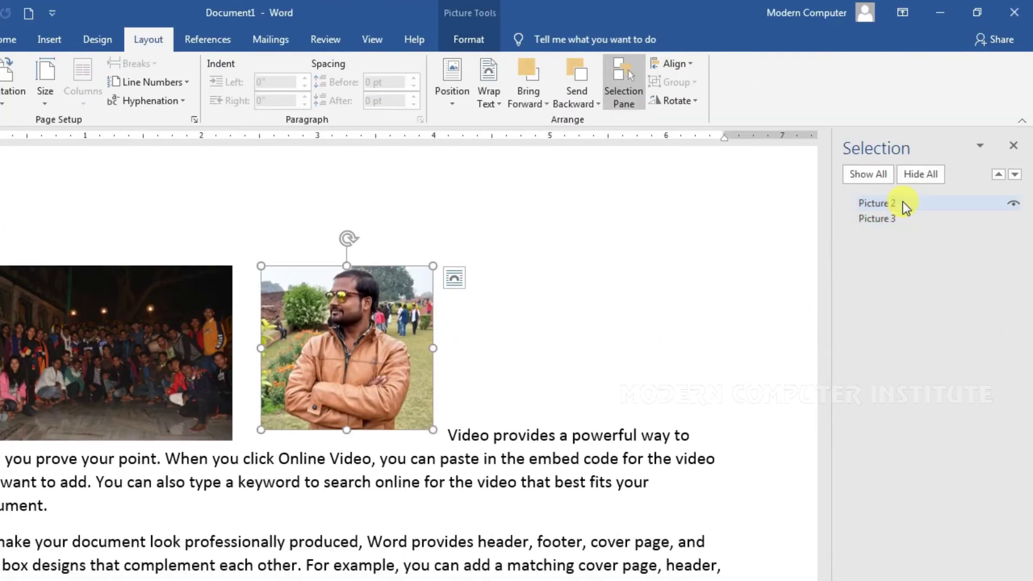
# Move the portrait picture down over the second and third paragraphs and set its text wrapping to Behind Text
pyautogui.scroll(-2, 580, 396)
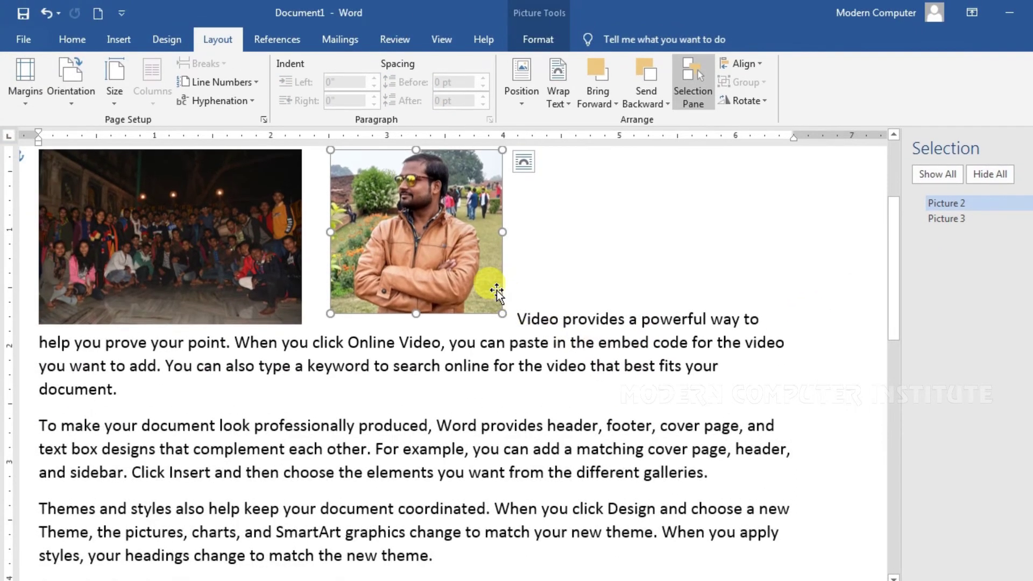
pyautogui.moveTo(456, 247); pyautogui.dragTo(494, 389)
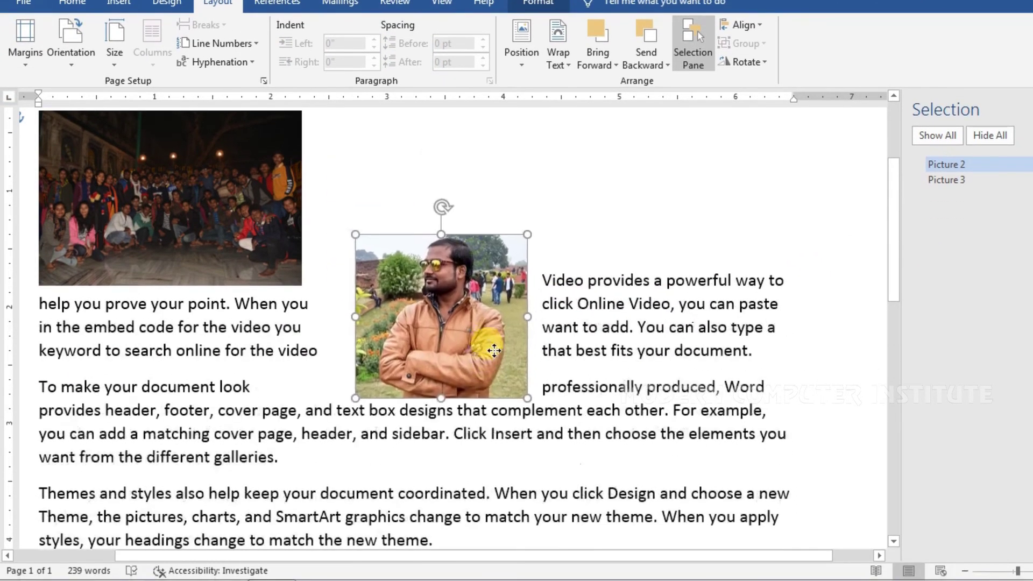
pyautogui.moveTo(493, 350); pyautogui.dragTo(503, 441)
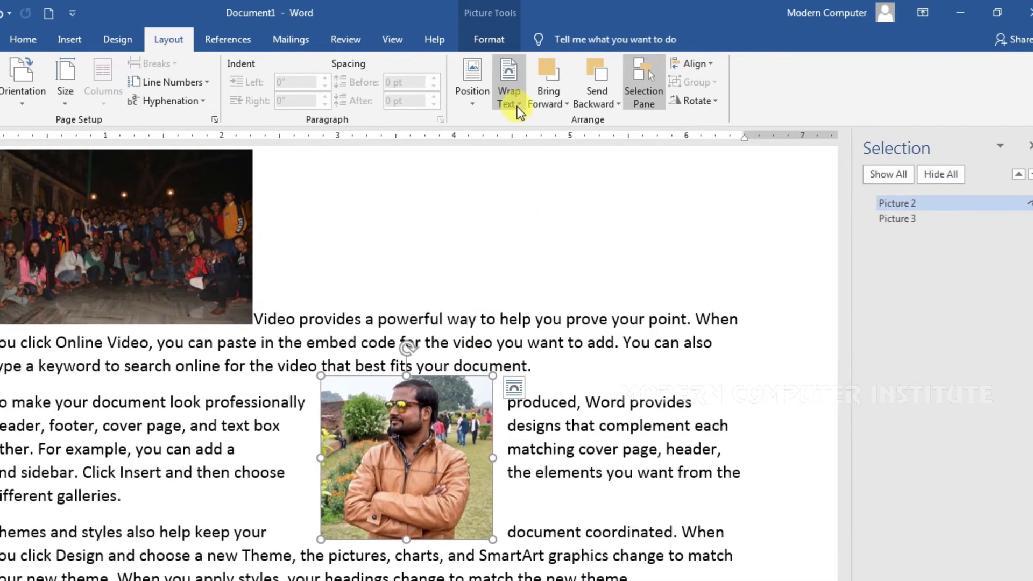
pyautogui.click(518, 110)
pyautogui.click(552, 218)
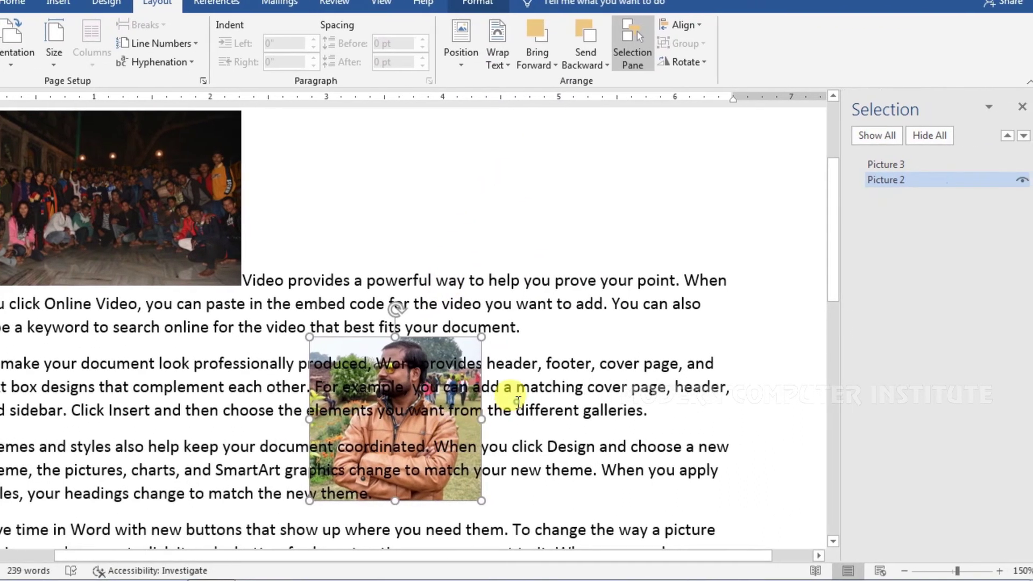
# Try to select the portrait behind the text on the page, then select Picture 2 through the Selection Pane
pyautogui.click(518, 399)
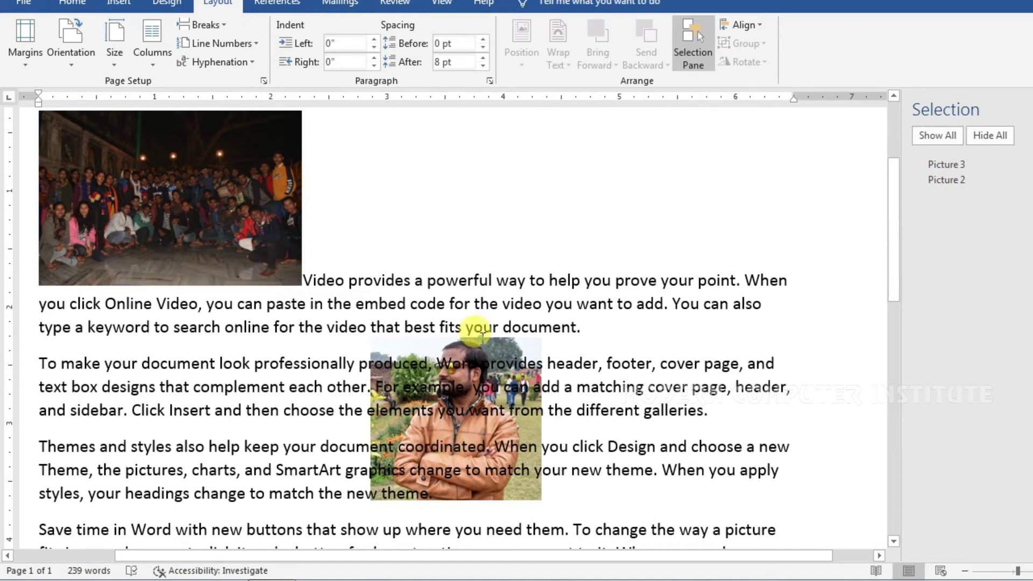
pyautogui.click(464, 494)
pyautogui.click(470, 506)
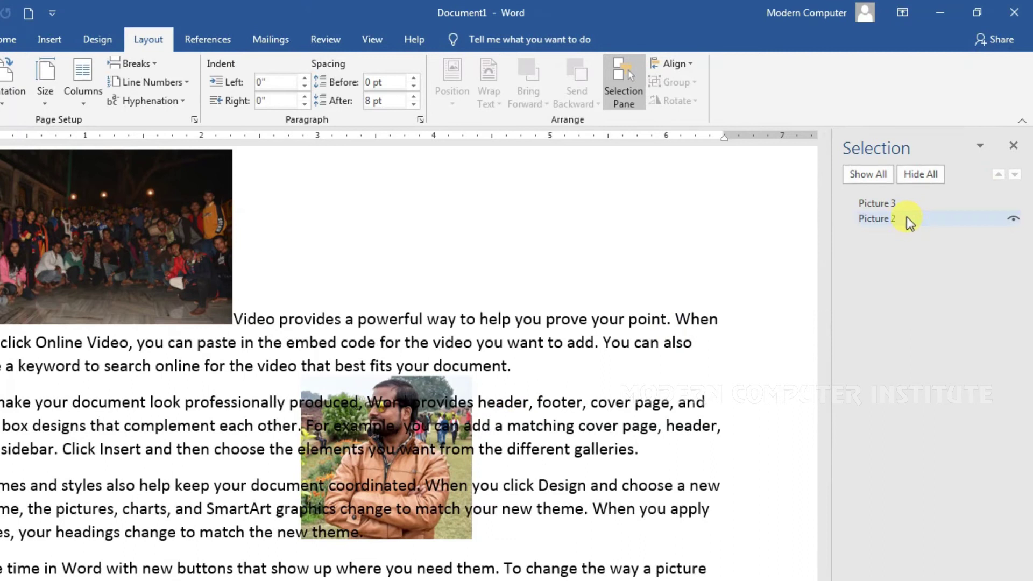
pyautogui.click(905, 217)
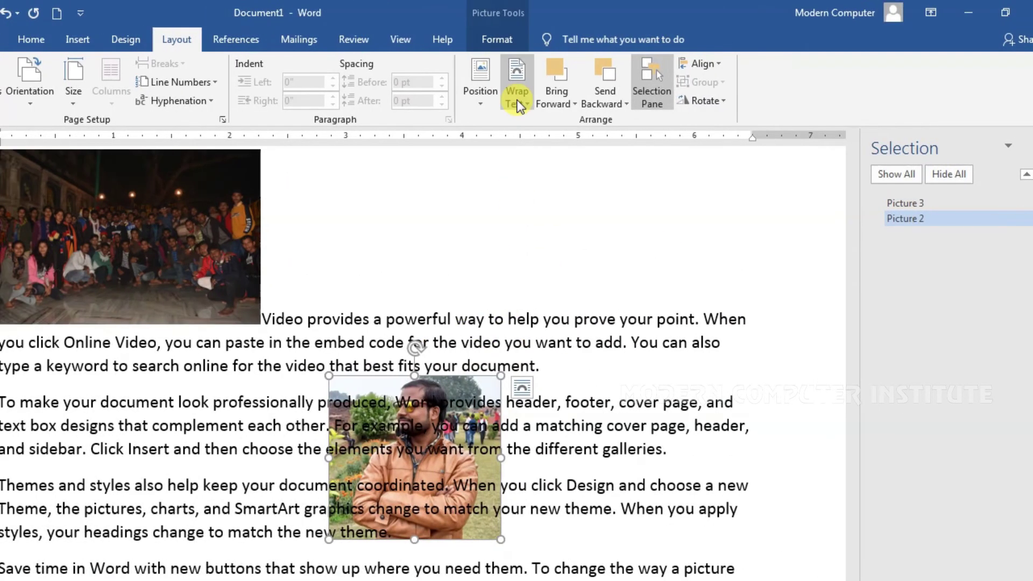
# Set the portrait picture's wrapping to In Front of Text and move it up beside the group photo
pyautogui.click(558, 54)
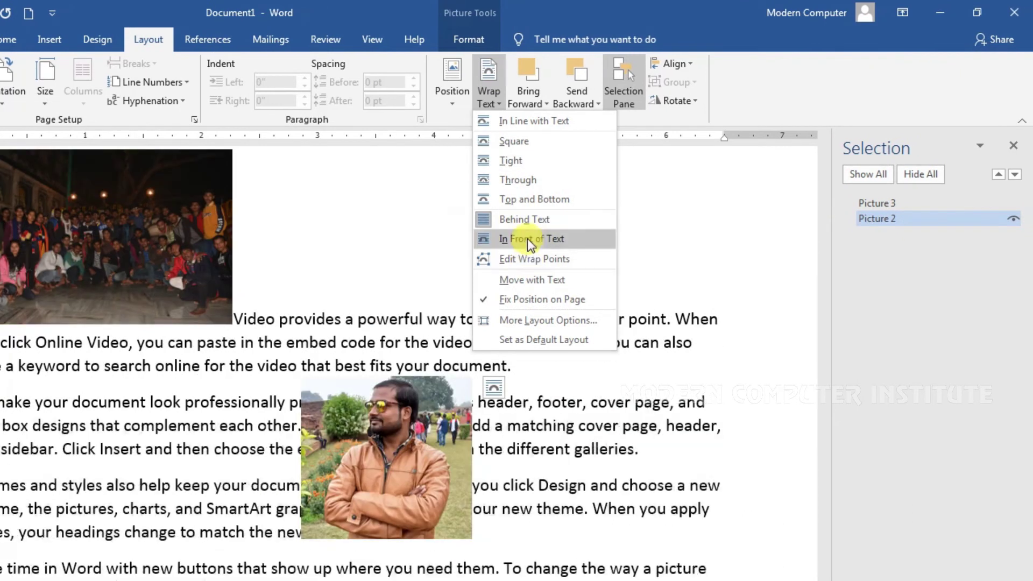
pyautogui.click(529, 237)
pyautogui.moveTo(473, 431); pyautogui.dragTo(445, 204)
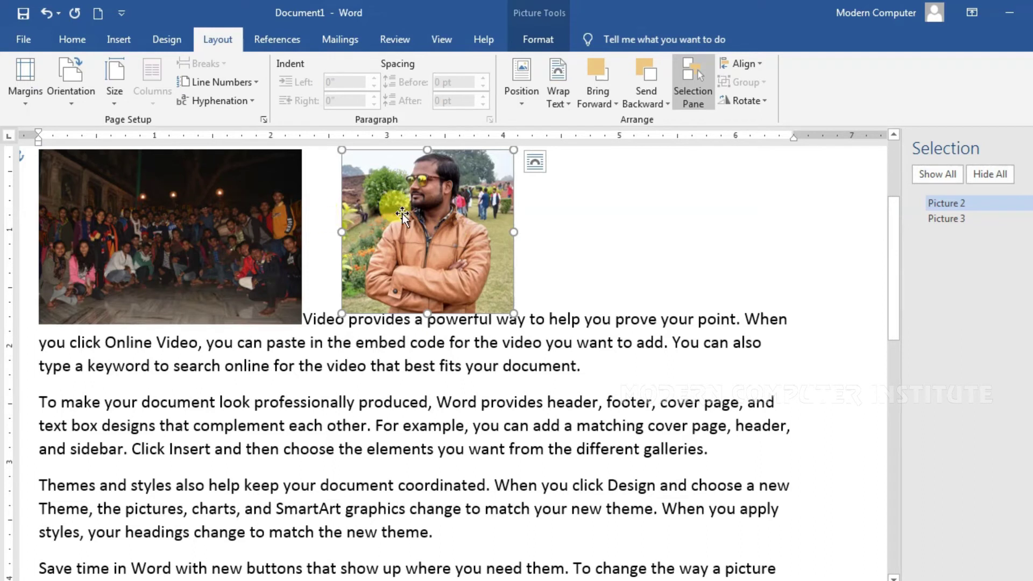
# Set the group photo's text wrapping to In Front of Text
pyautogui.click(237, 209)
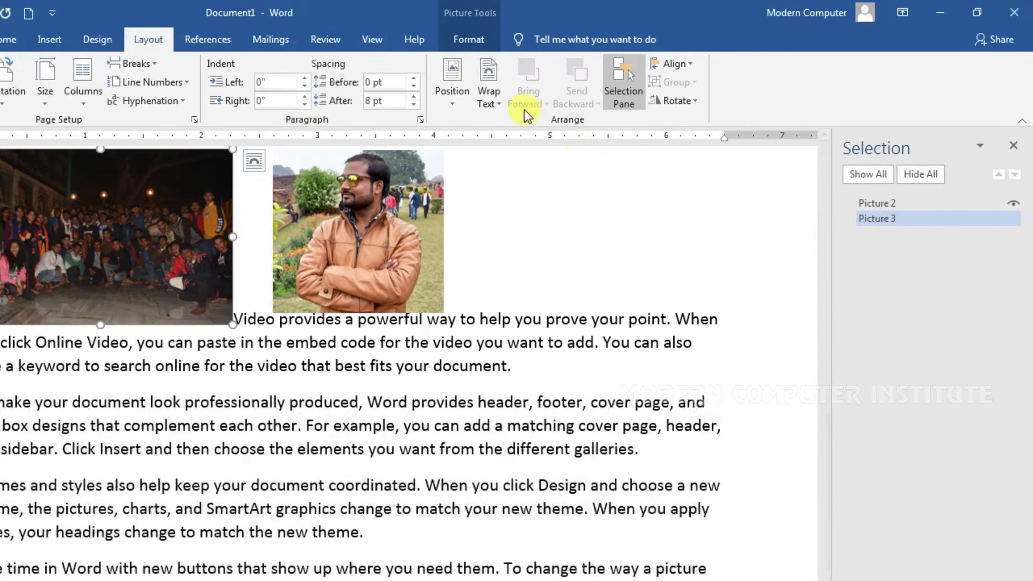
pyautogui.click(559, 99)
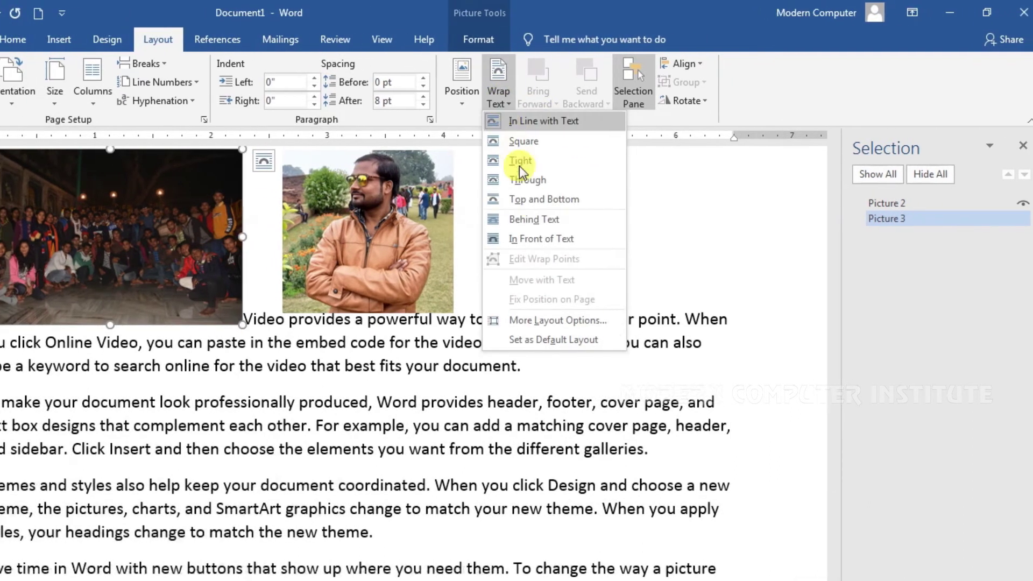
pyautogui.click(546, 234)
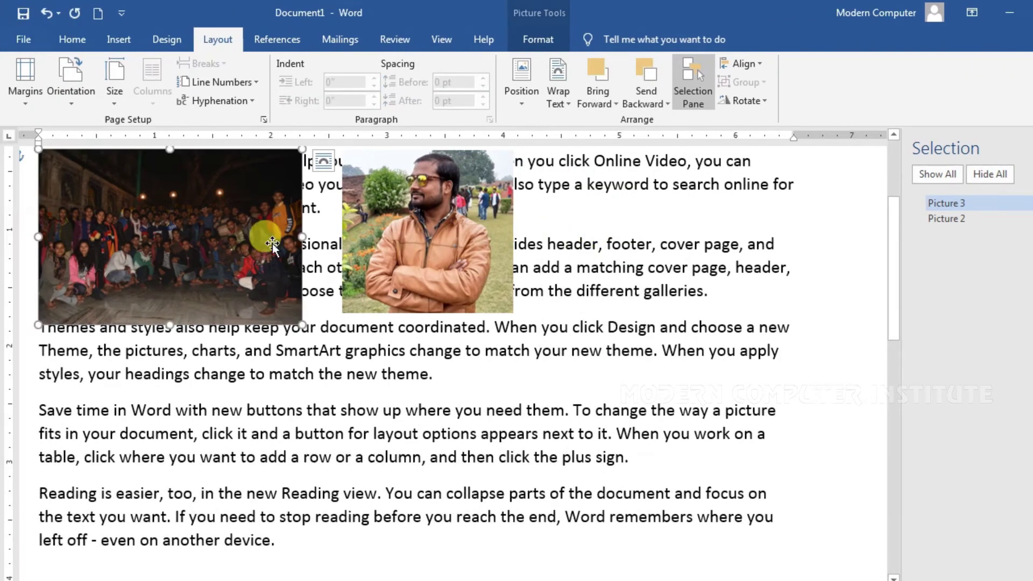
# Move the portrait picture to overlap the group photo's lower edge and bring it forward one level
pyautogui.moveTo(400, 246); pyautogui.dragTo(156, 347)
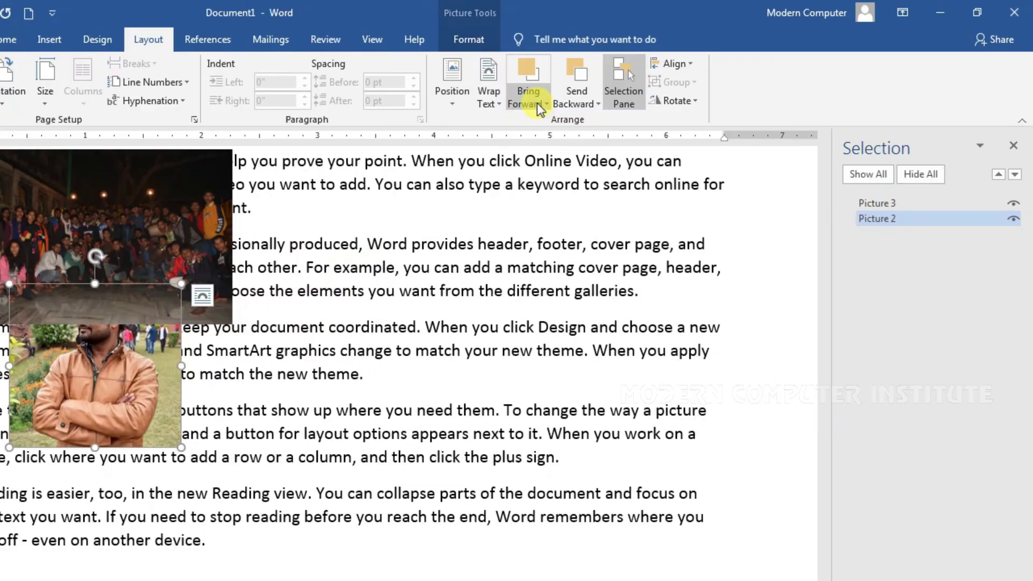
pyautogui.click(606, 63)
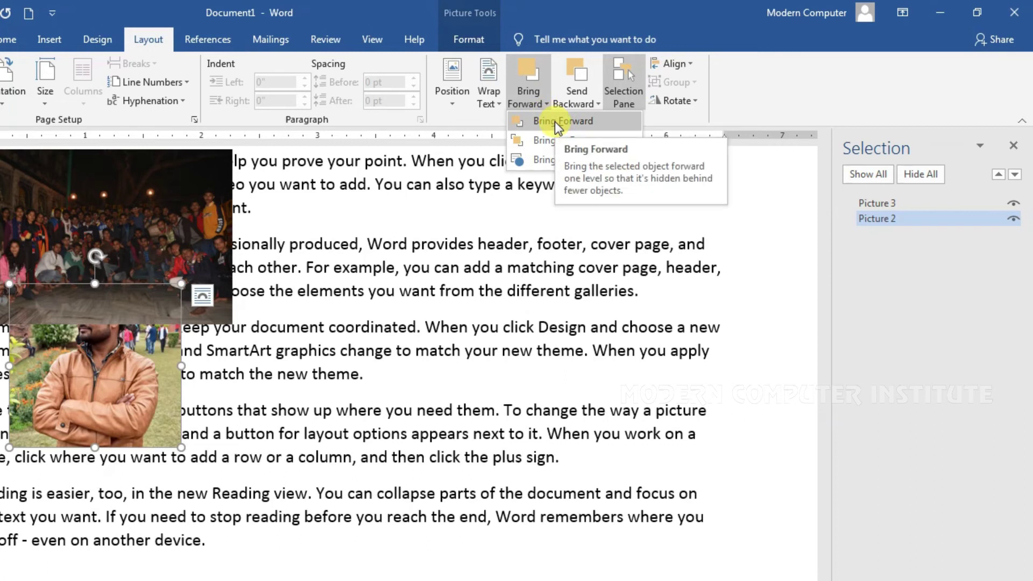
pyautogui.click(528, 73)
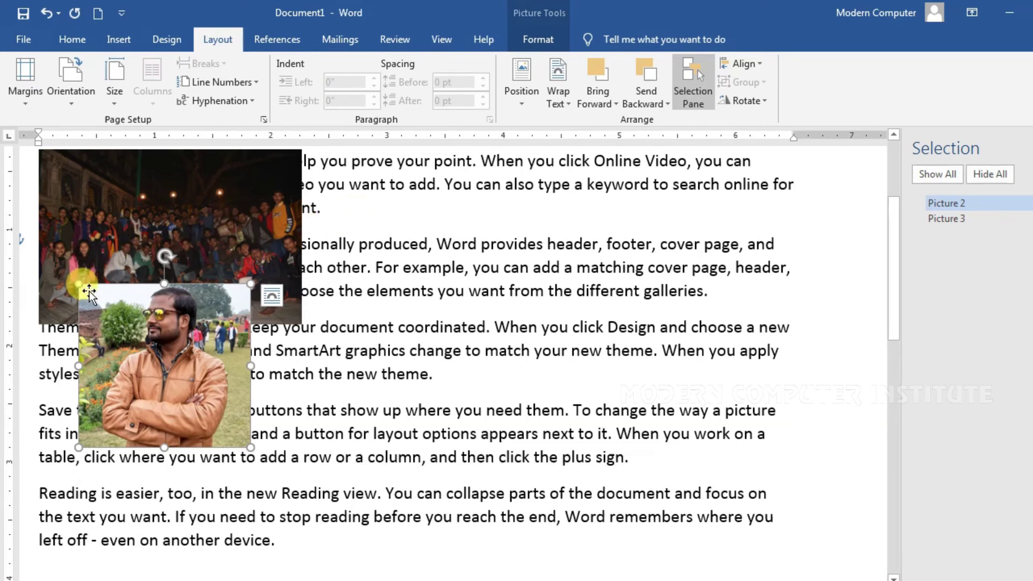
# Shrink the portrait picture proportionally to a small thumbnail and place it over the group photo's lower edge
pyautogui.moveTo(76, 282); pyautogui.dragTo(192, 372)
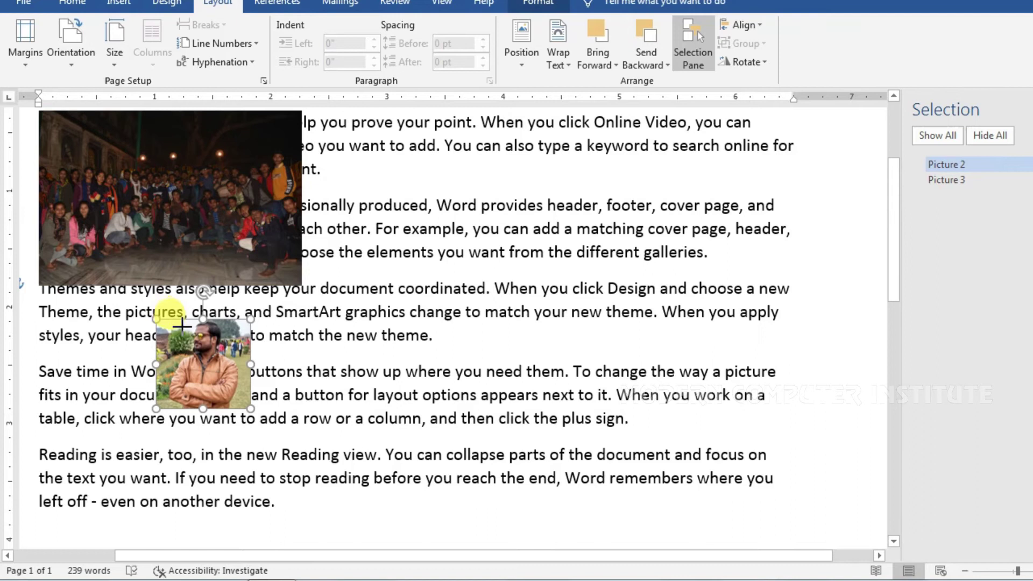
pyautogui.moveTo(192, 333); pyautogui.dragTo(191, 344)
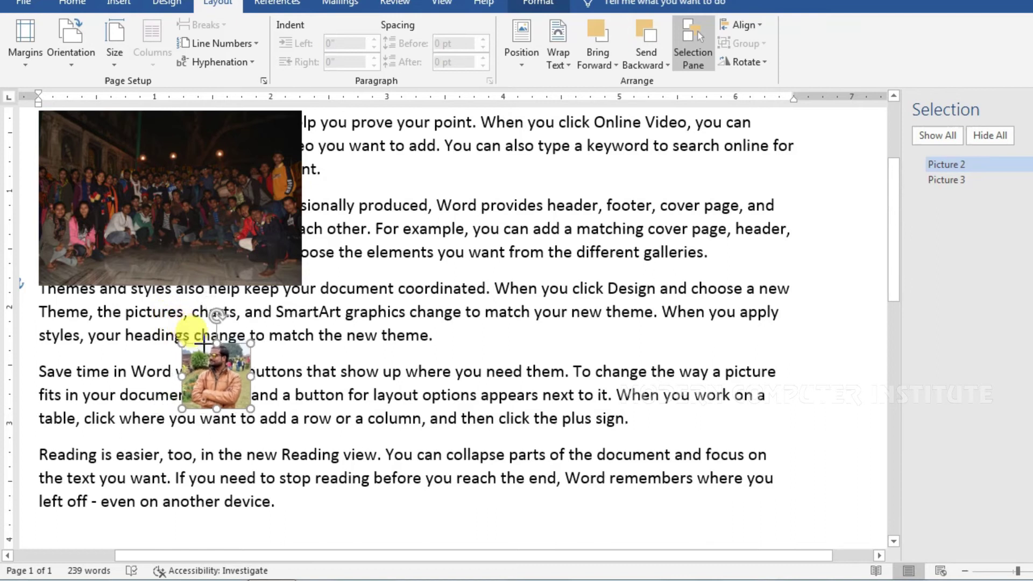
pyautogui.moveTo(215, 391); pyautogui.dragTo(168, 293)
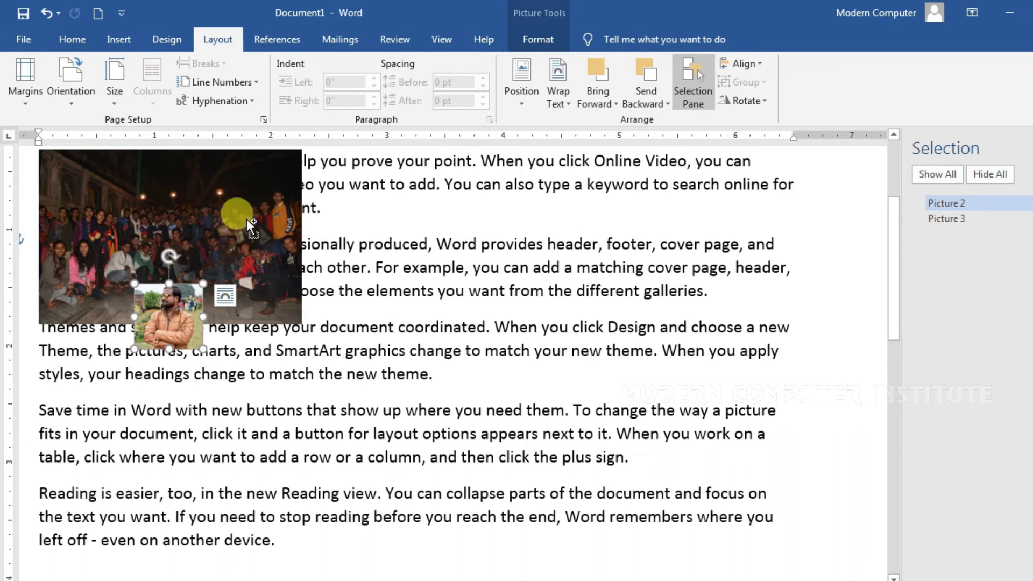
# Select the portrait and the group photo together and group them into one object
pyautogui.click(225, 295)
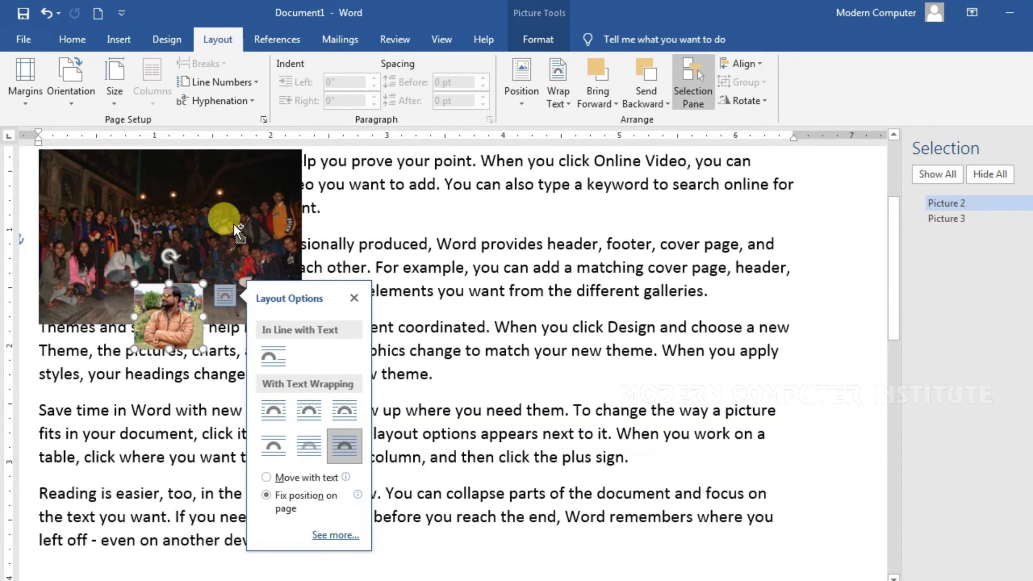
pyautogui.keyDown('ctrl'); pyautogui.click(233, 223); pyautogui.keyUp('ctrl')
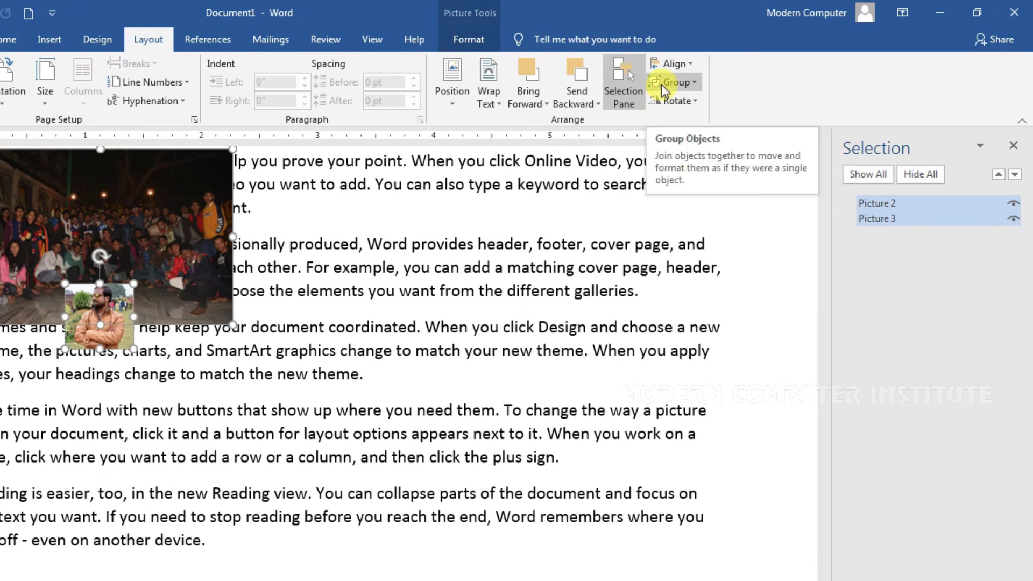
pyautogui.click(661, 85)
pyautogui.click(690, 101)
# Move the grouped pictures down the page to just below the last paragraph
pyautogui.moveTo(231, 207); pyautogui.dragTo(587, 252)
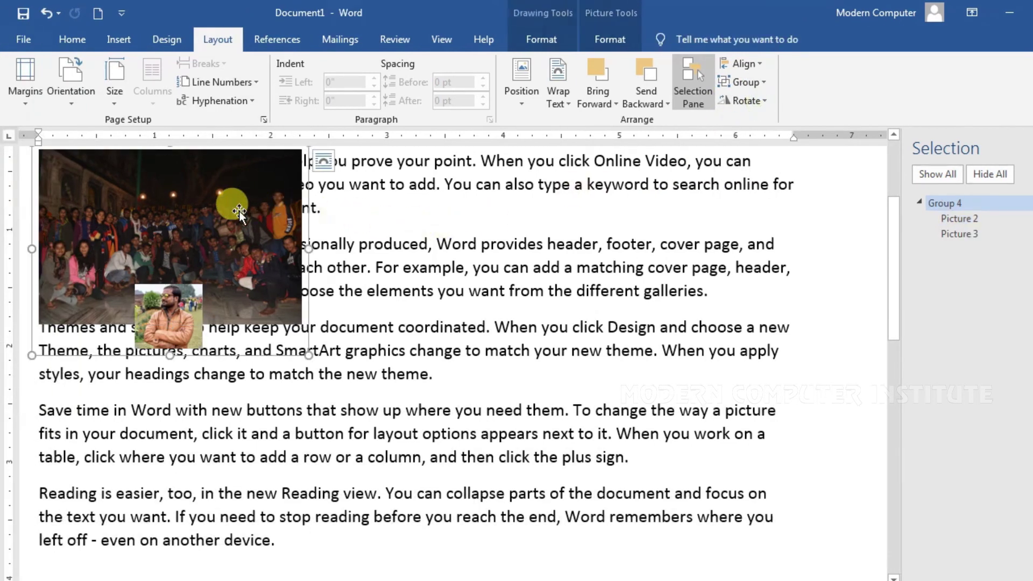
pyautogui.moveTo(517, 252); pyautogui.dragTo(492, 253)
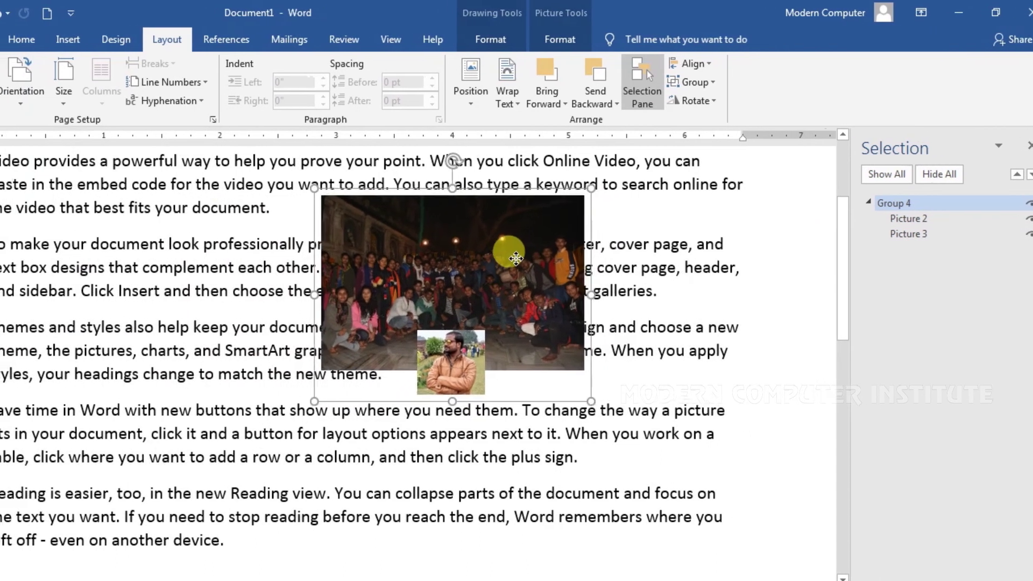
pyautogui.scroll(-3, 492, 254)
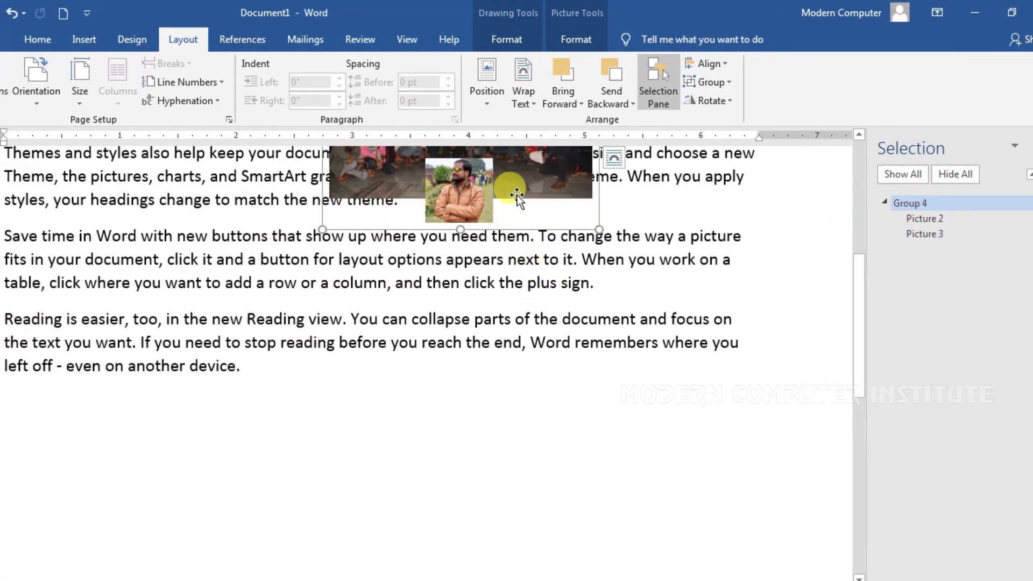
pyautogui.moveTo(517, 199); pyautogui.dragTo(461, 470)
pyautogui.scroll(-2, 470, 303)
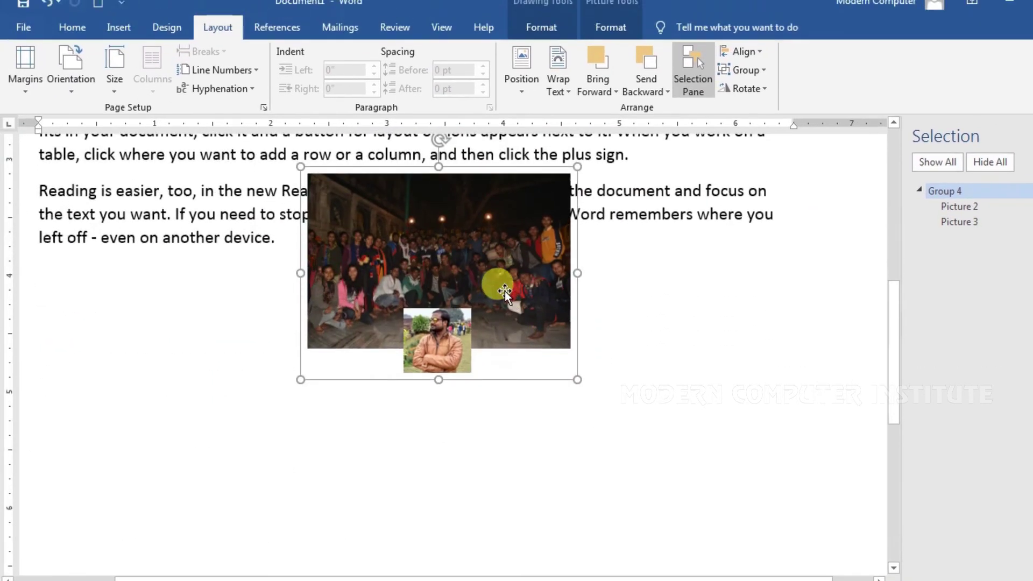
pyautogui.moveTo(504, 291); pyautogui.dragTo(511, 364)
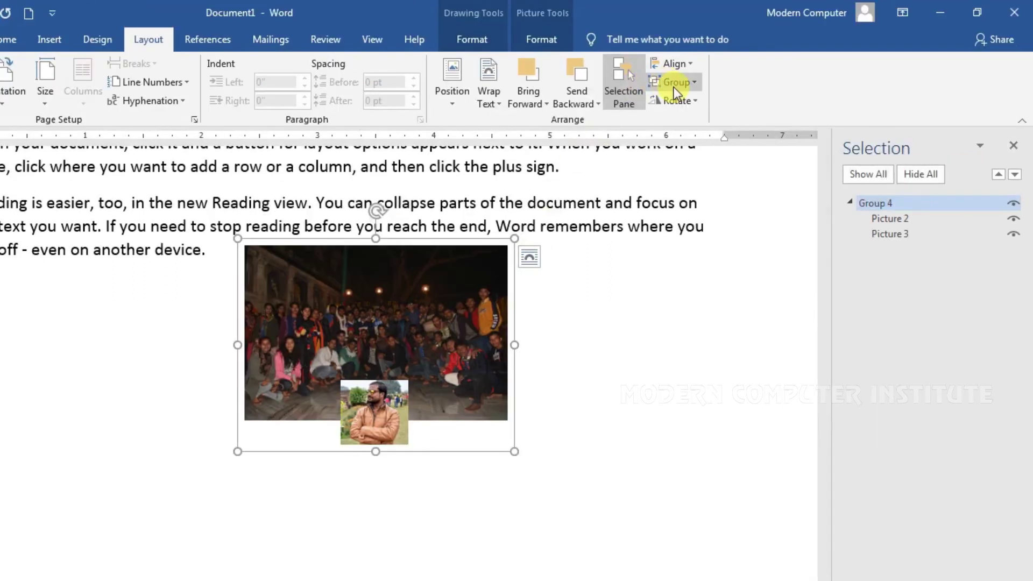
# Ungroup the two pictures and deselect them
pyautogui.click(745, 43)
pyautogui.click(699, 126)
pyautogui.click(604, 403)
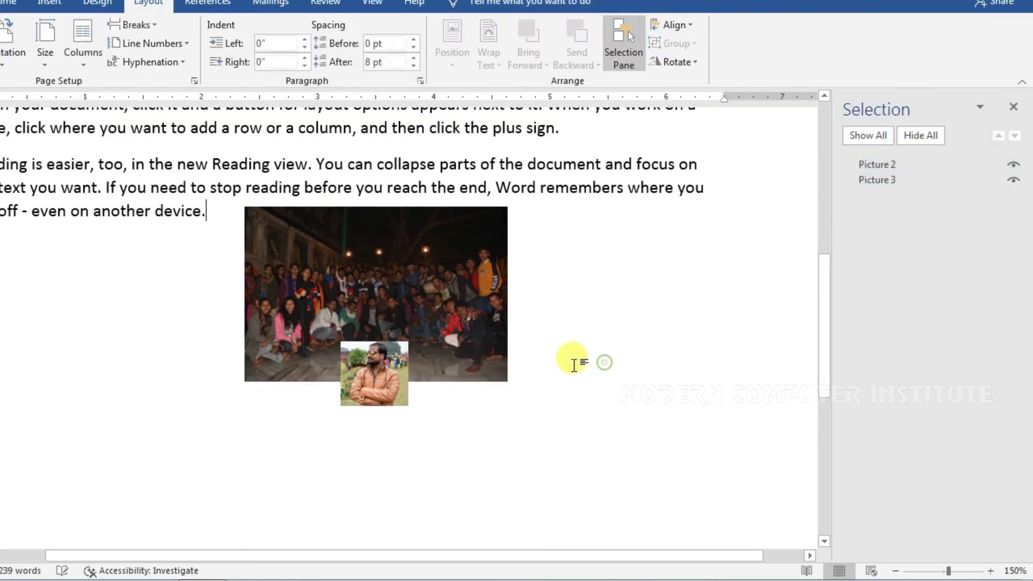
# Enlarge the portrait over the group photo's lower-right area, and enlarge the group photo outward from its upper-left corner
pyautogui.moveTo(381, 414); pyautogui.dragTo(395, 362)
pyautogui.moveTo(466, 323); pyautogui.dragTo(472, 310)
pyautogui.moveTo(495, 350); pyautogui.dragTo(671, 440)
pyautogui.moveTo(601, 440); pyautogui.dragTo(602, 442)
pyautogui.moveTo(485, 415); pyautogui.dragTo(485, 373)
pyautogui.click(290, 243)
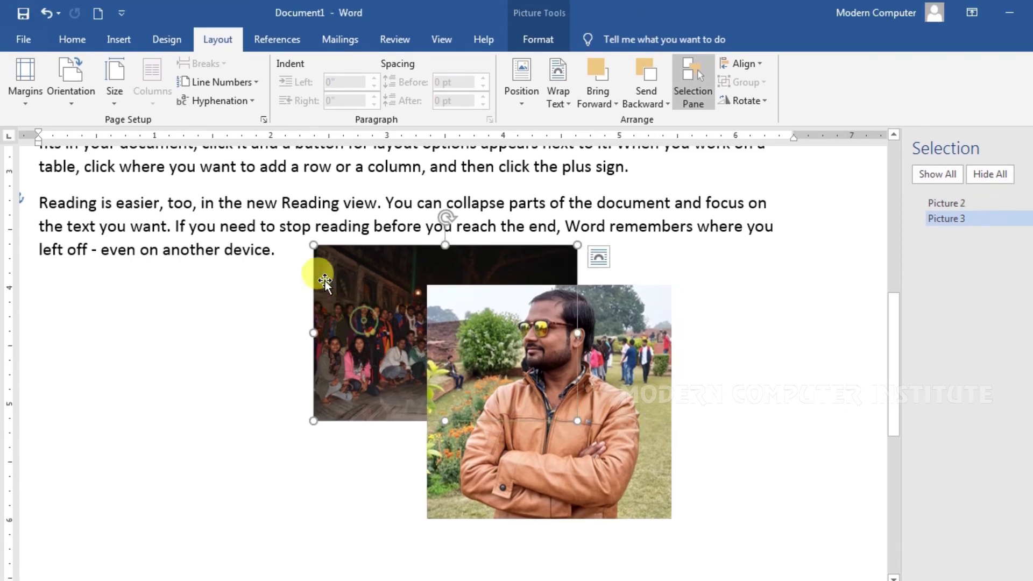
pyautogui.moveTo(313, 244); pyautogui.dragTo(202, 175)
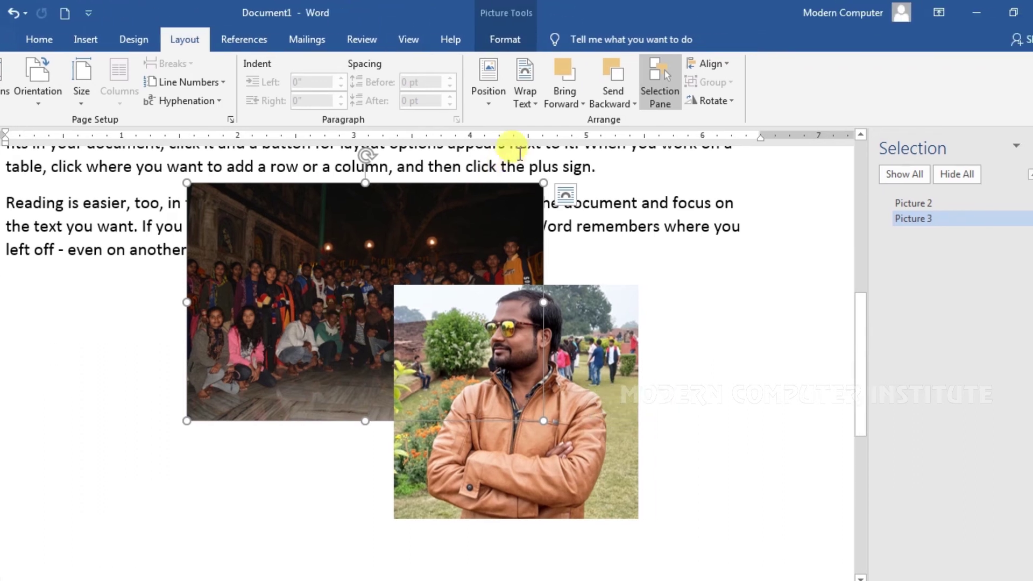
# Bring the group photo forward over the portrait and send it backward behind it, twice
pyautogui.click(597, 32)
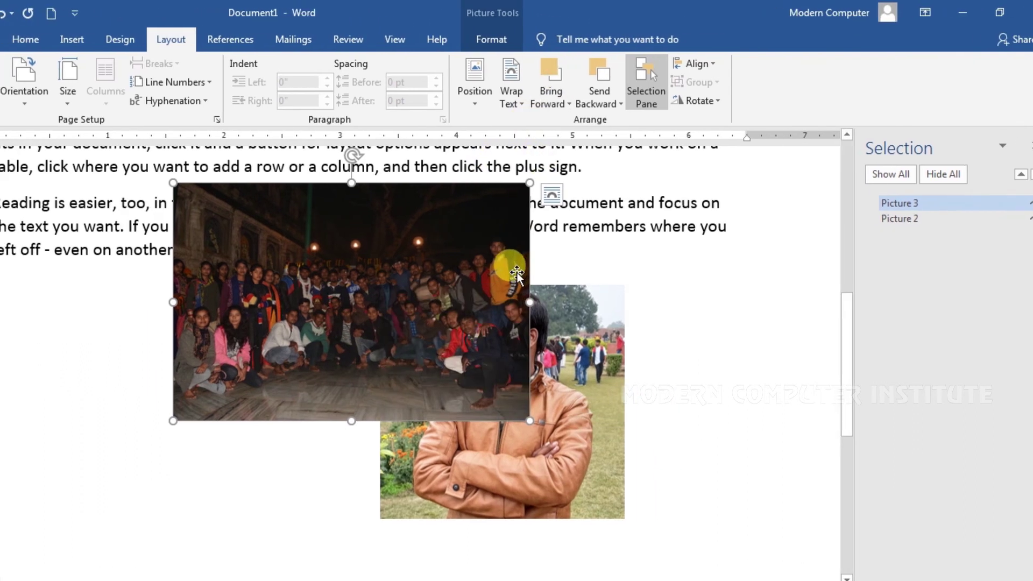
pyautogui.click(603, 76)
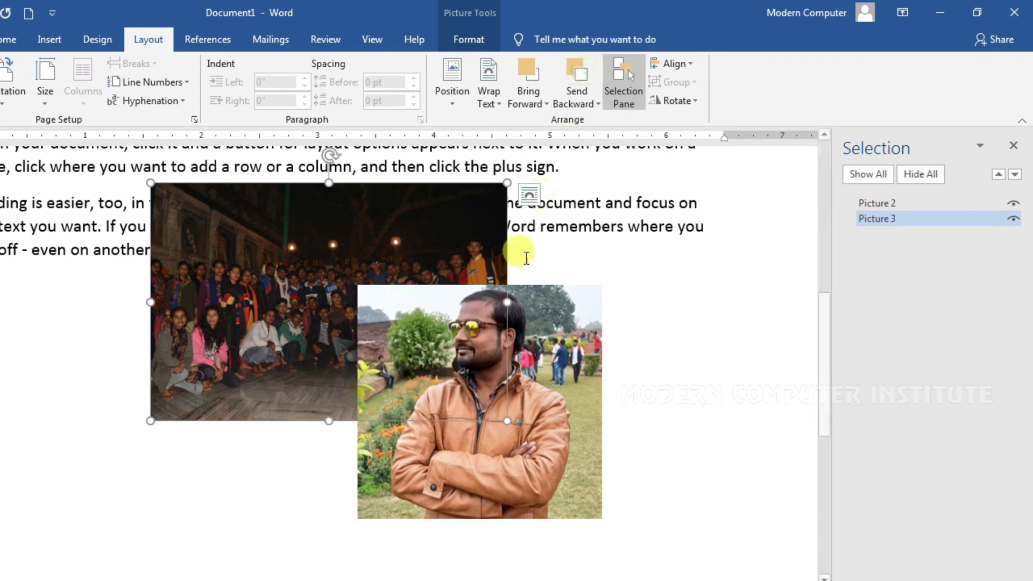
pyautogui.click(535, 80)
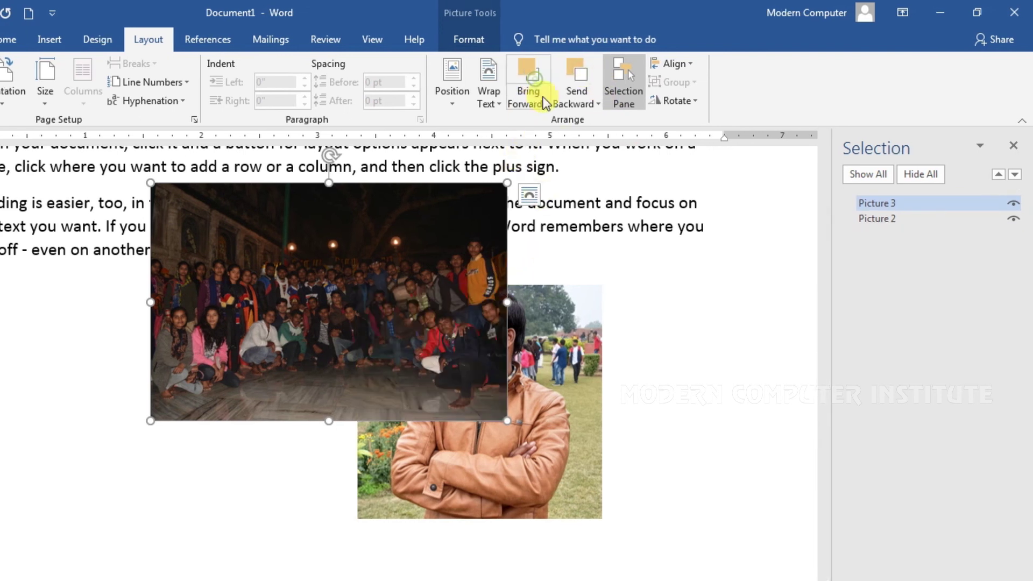
pyautogui.click(567, 67)
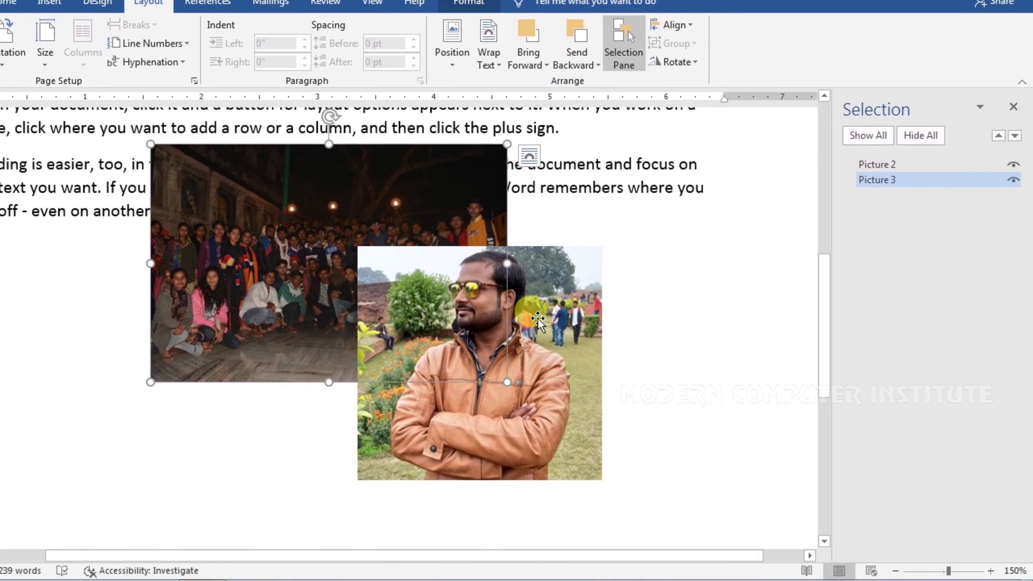
# Move the portrait beside the group photo so it sits against the photo's right edge
pyautogui.moveTo(515, 289); pyautogui.dragTo(686, 240)
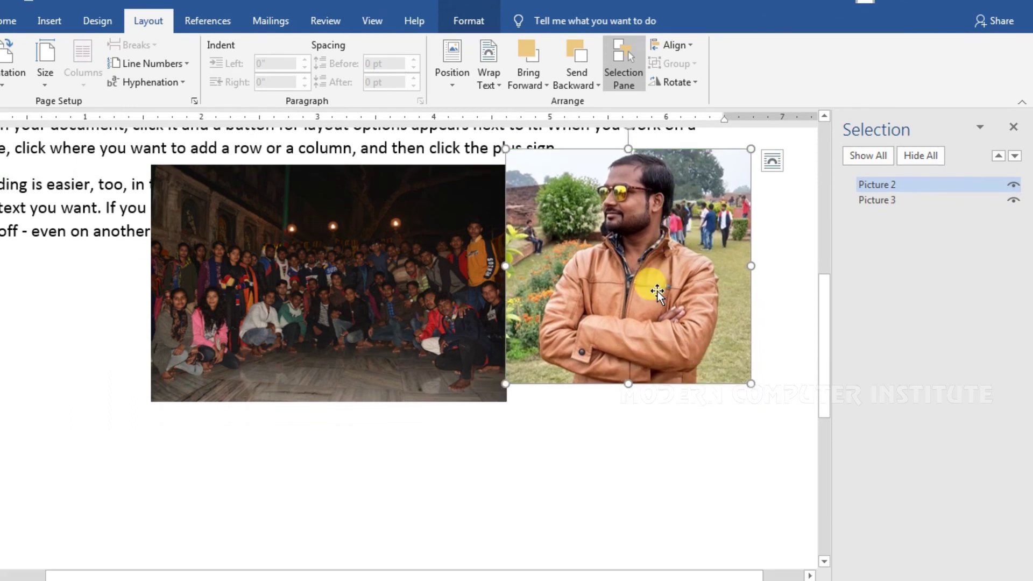